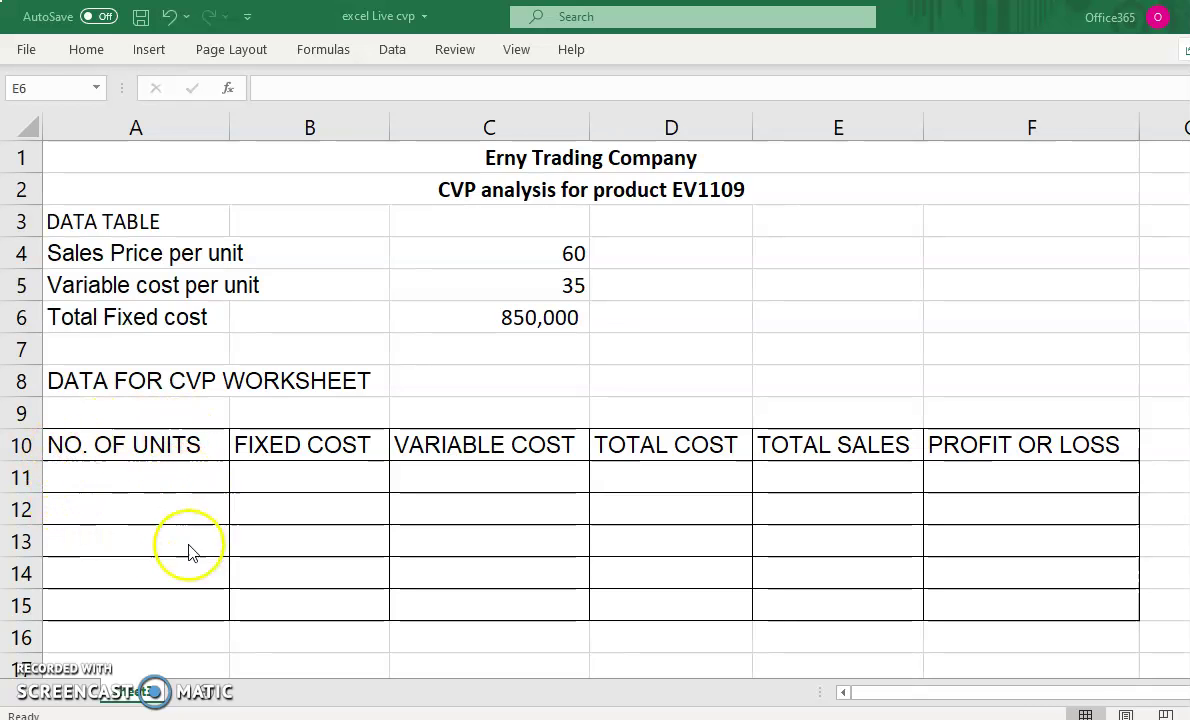
pyautogui.moveTo(143, 545); pyautogui.dragTo(138, 576)
pyautogui.click(153, 491)
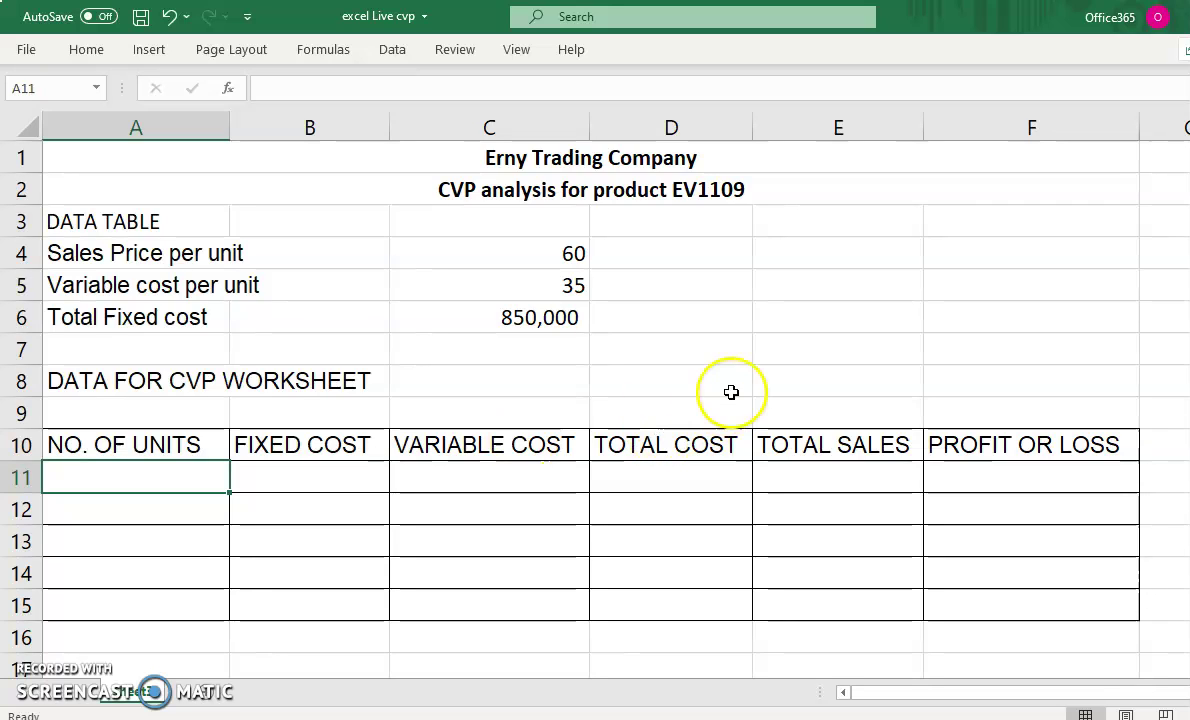
# Step: Label cell E6 as BE and calculate the break-even units in F6 with the formula =C6/(C4-C5)
pyautogui.click(801, 316)
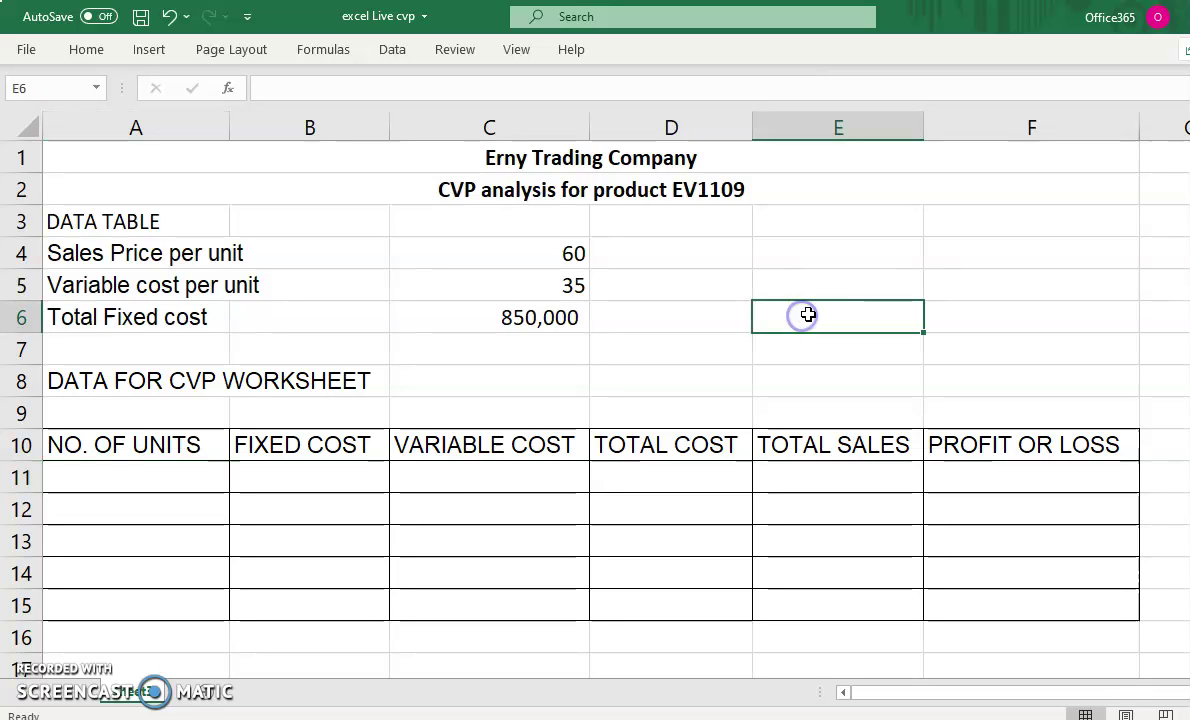
pyautogui.write('BE')
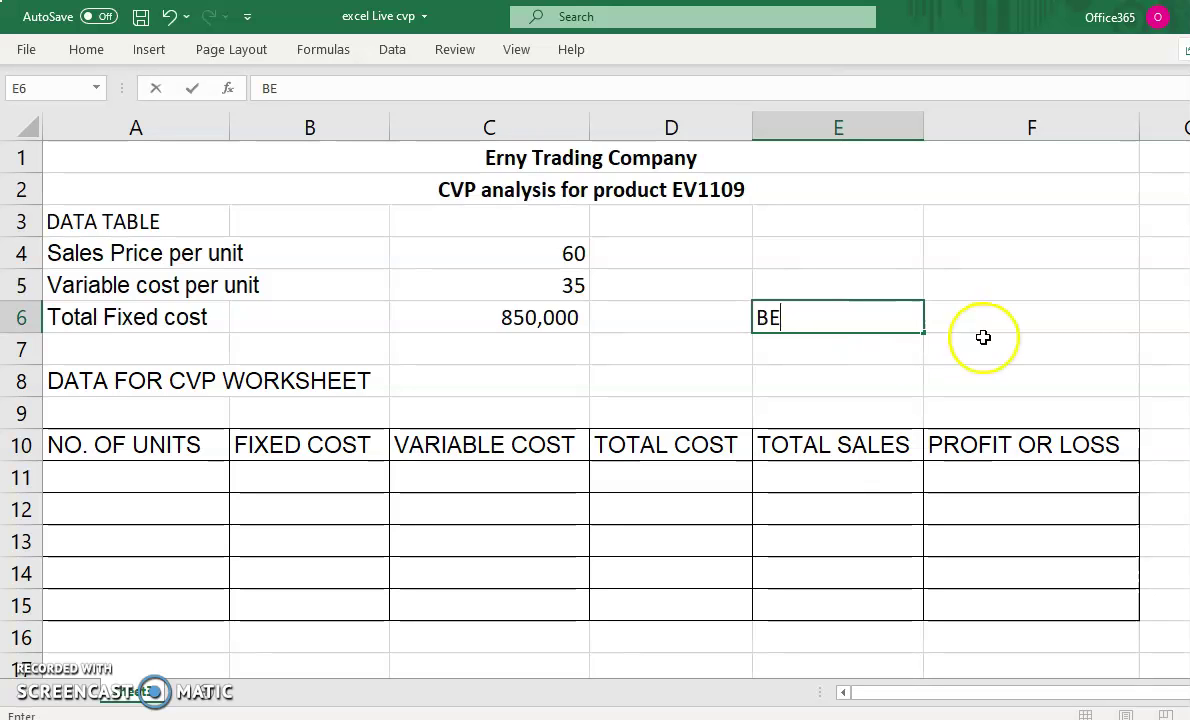
pyautogui.click(947, 322)
pyautogui.write('=')
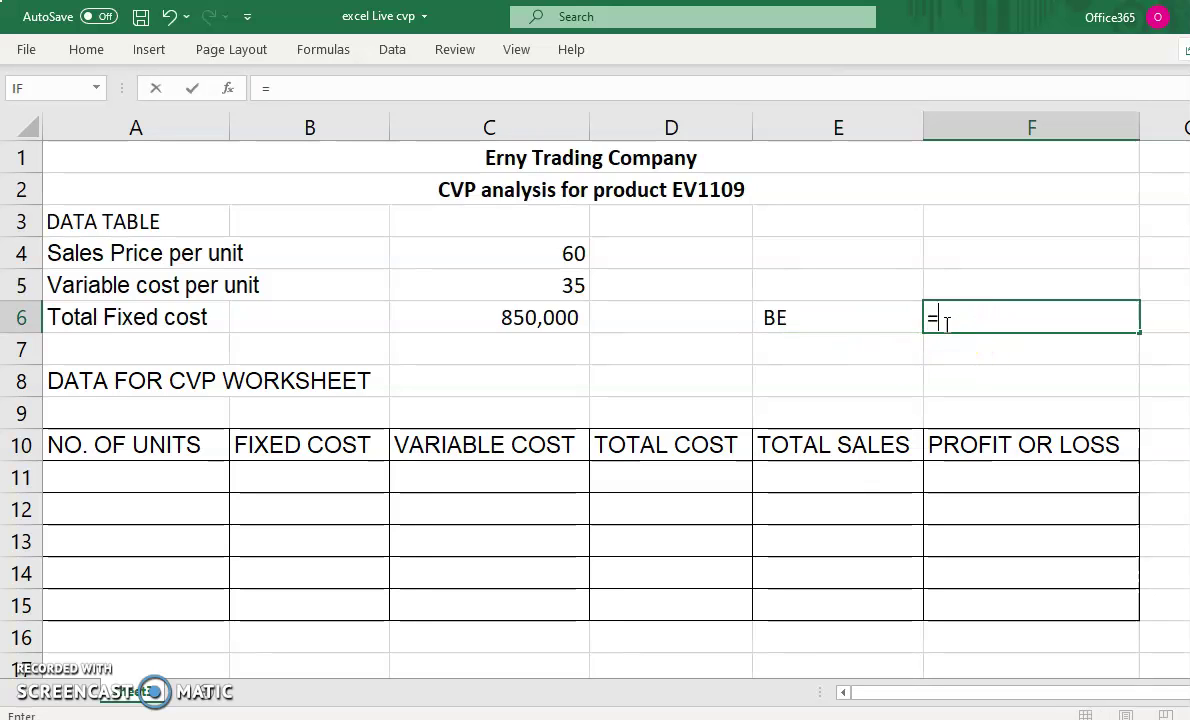
pyautogui.click(551, 320)
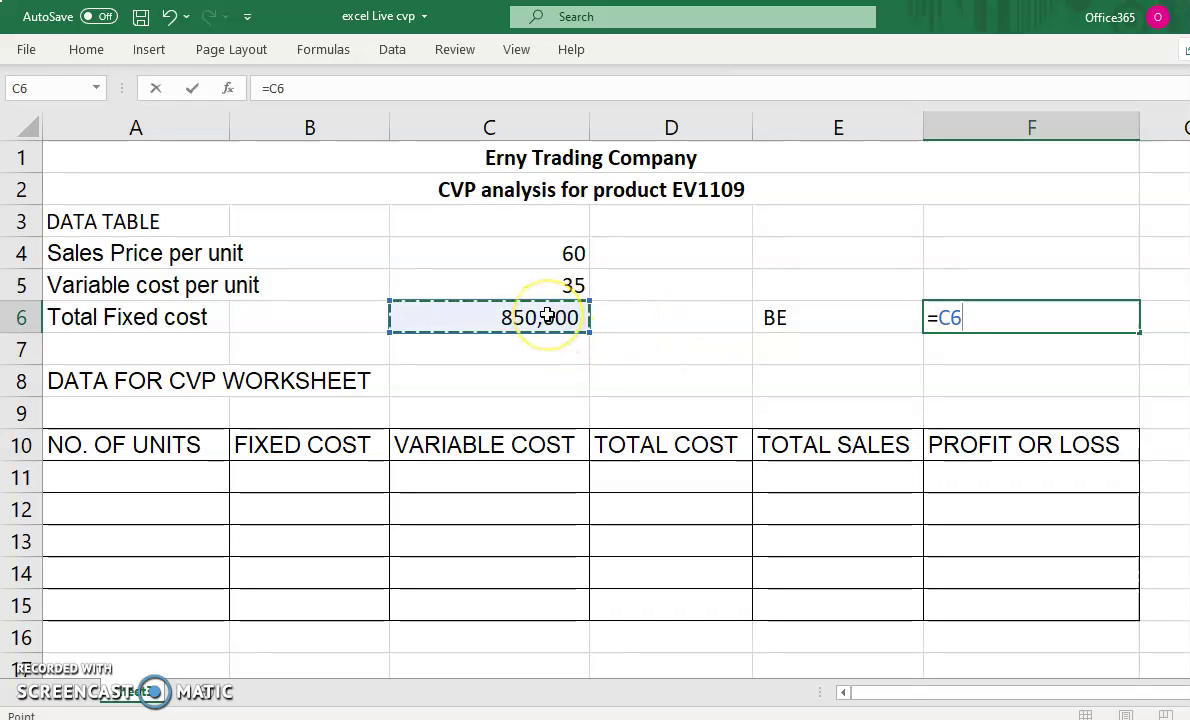
pyautogui.write('/')
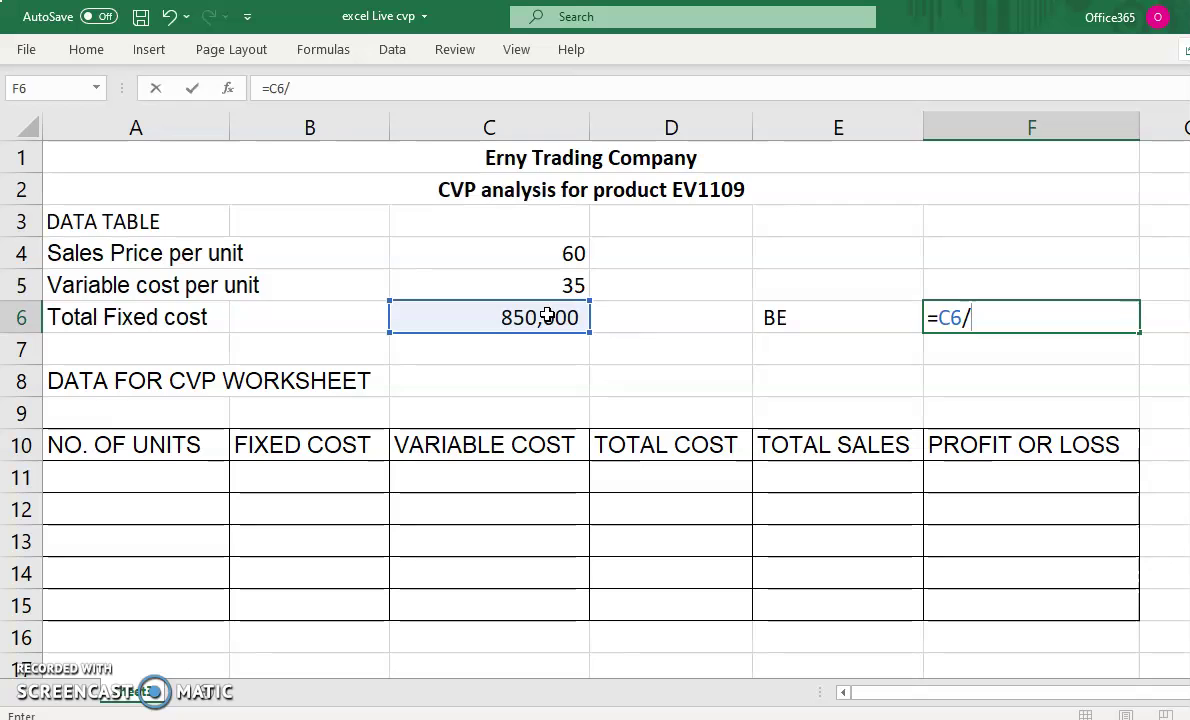
pyautogui.write('(')
pyautogui.click(546, 257)
pyautogui.write('-')
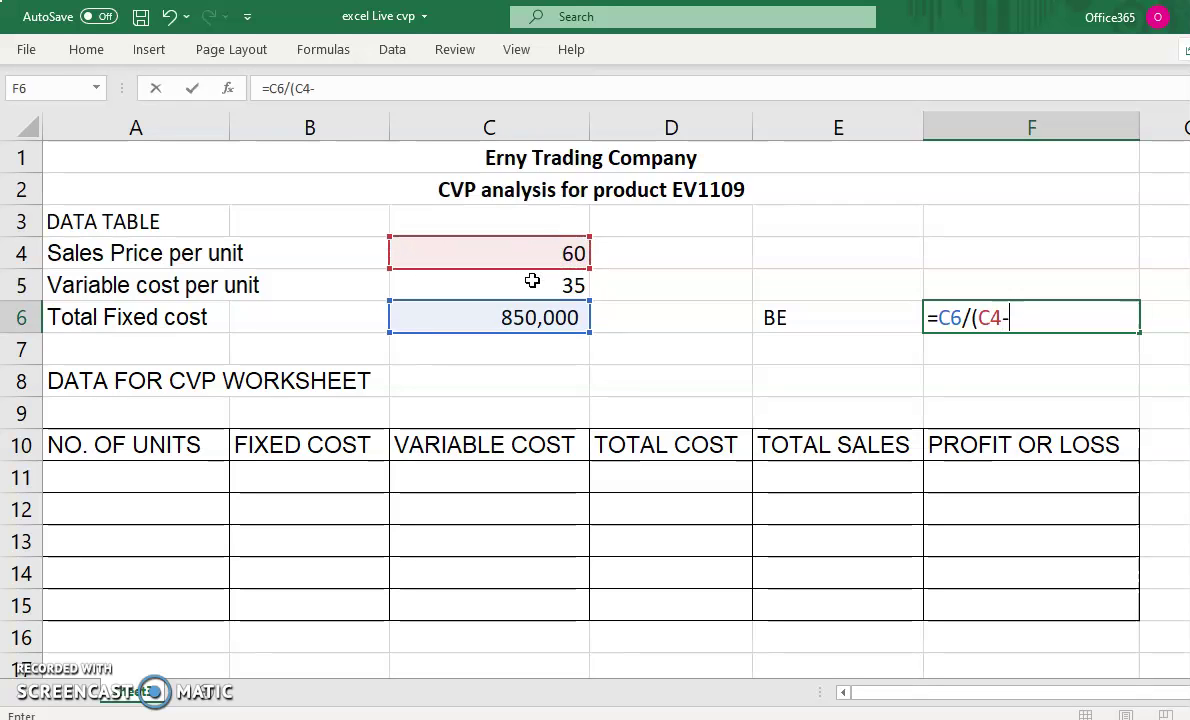
pyautogui.click(528, 281)
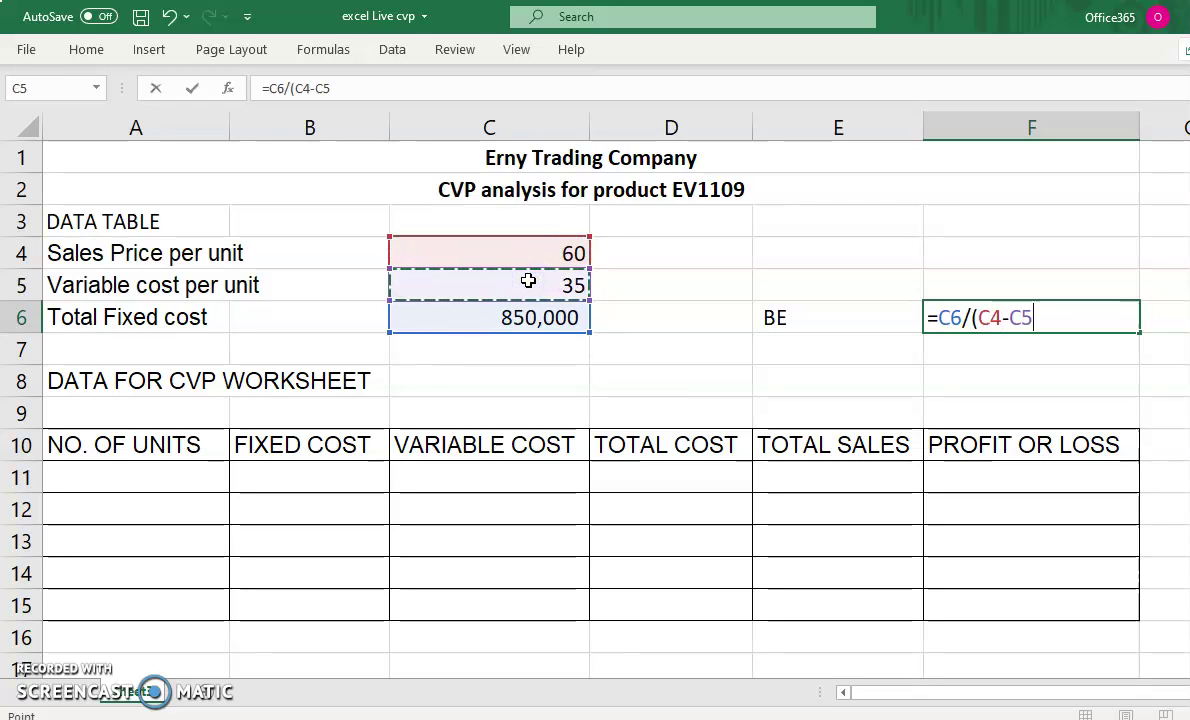
pyautogui.write(')')
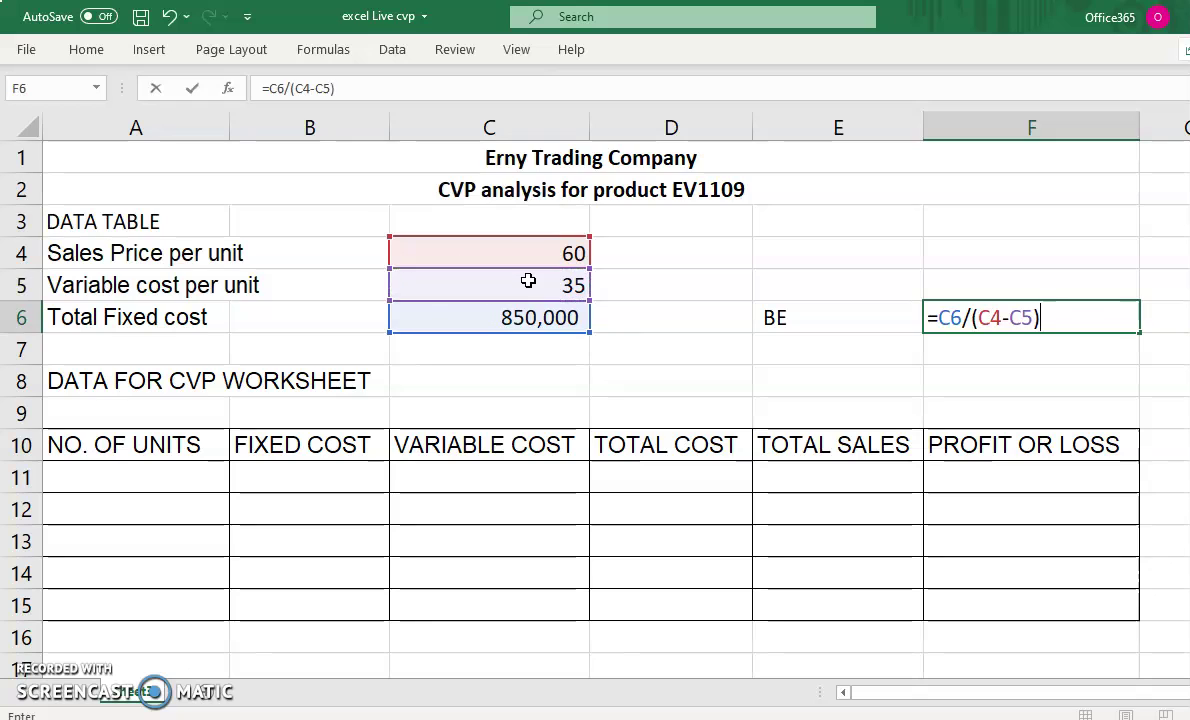
pyautogui.press('Return')
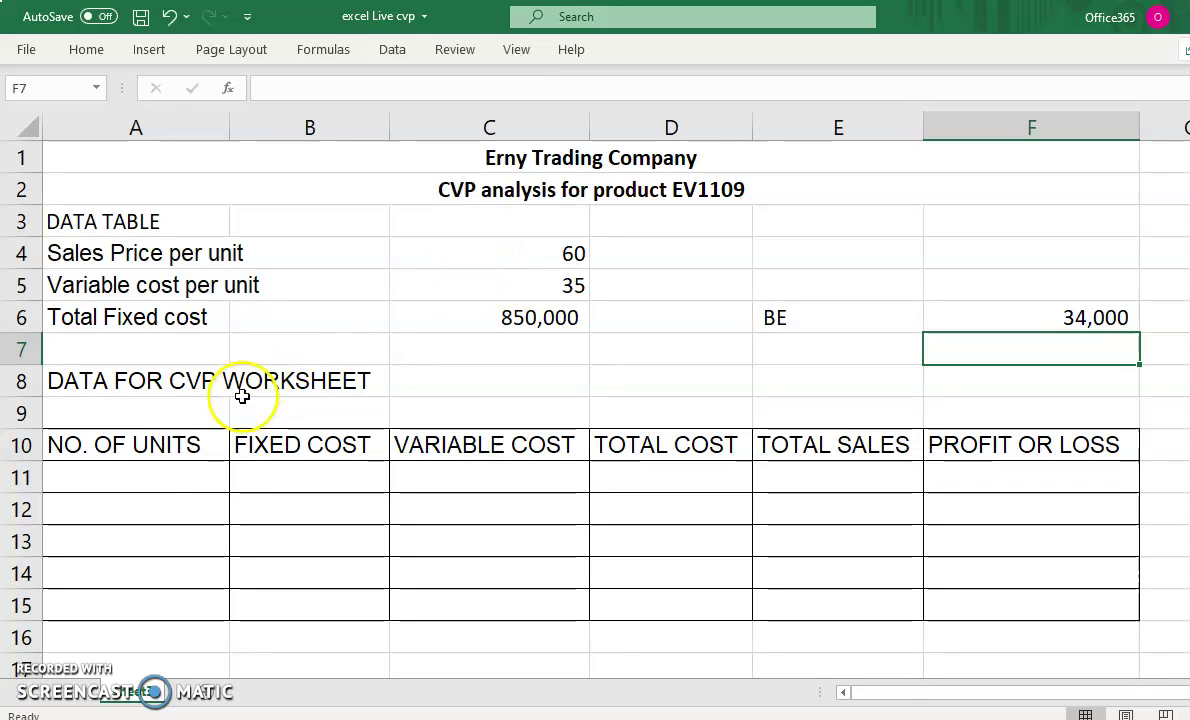
pyautogui.click(193, 483)
pyautogui.write('5000')
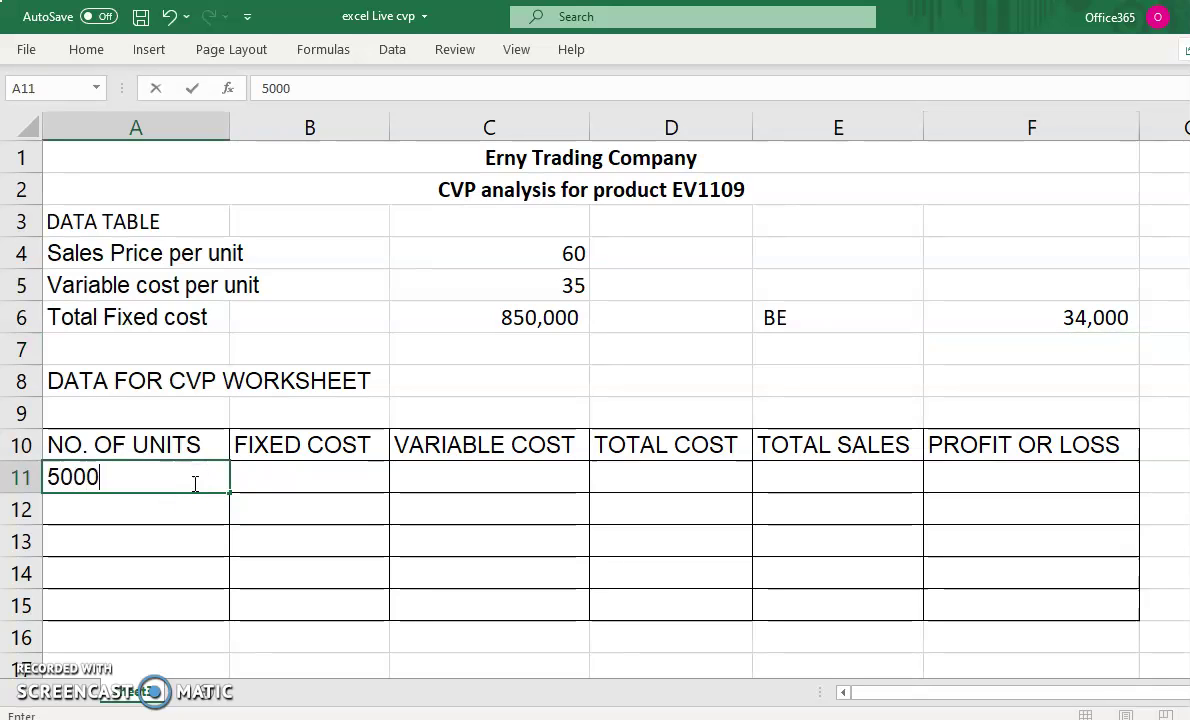
pyautogui.press('Return')
pyautogui.write('10000')
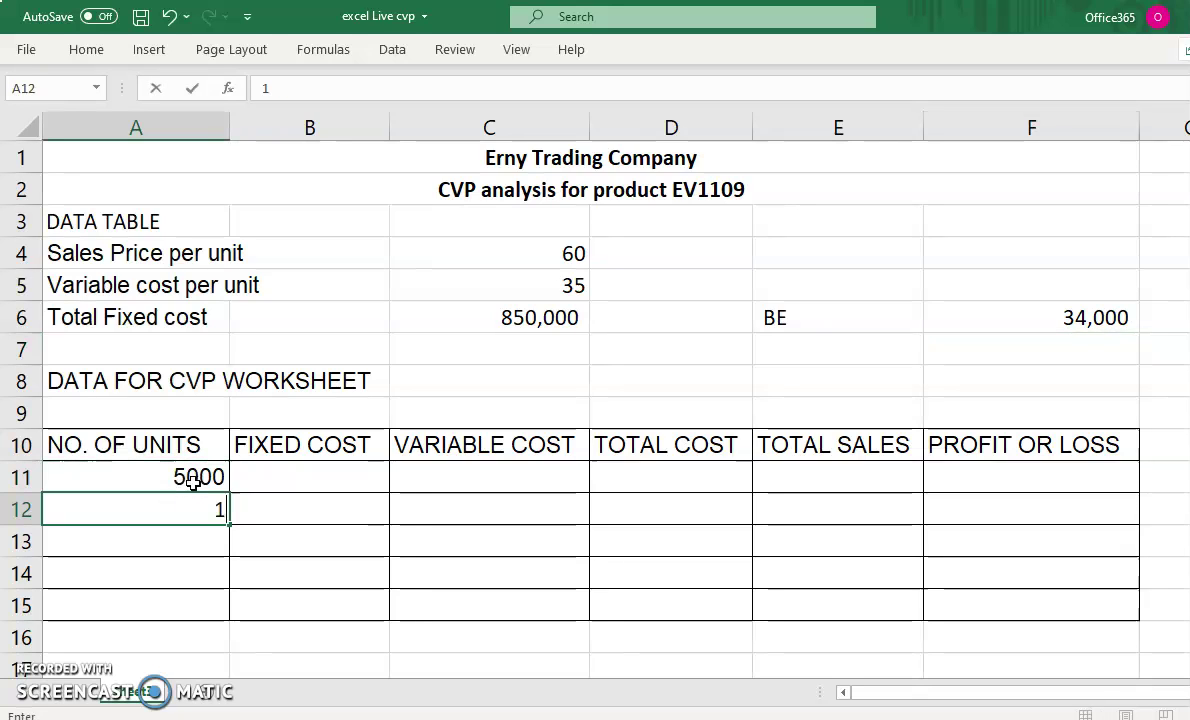
pyautogui.press('Return')
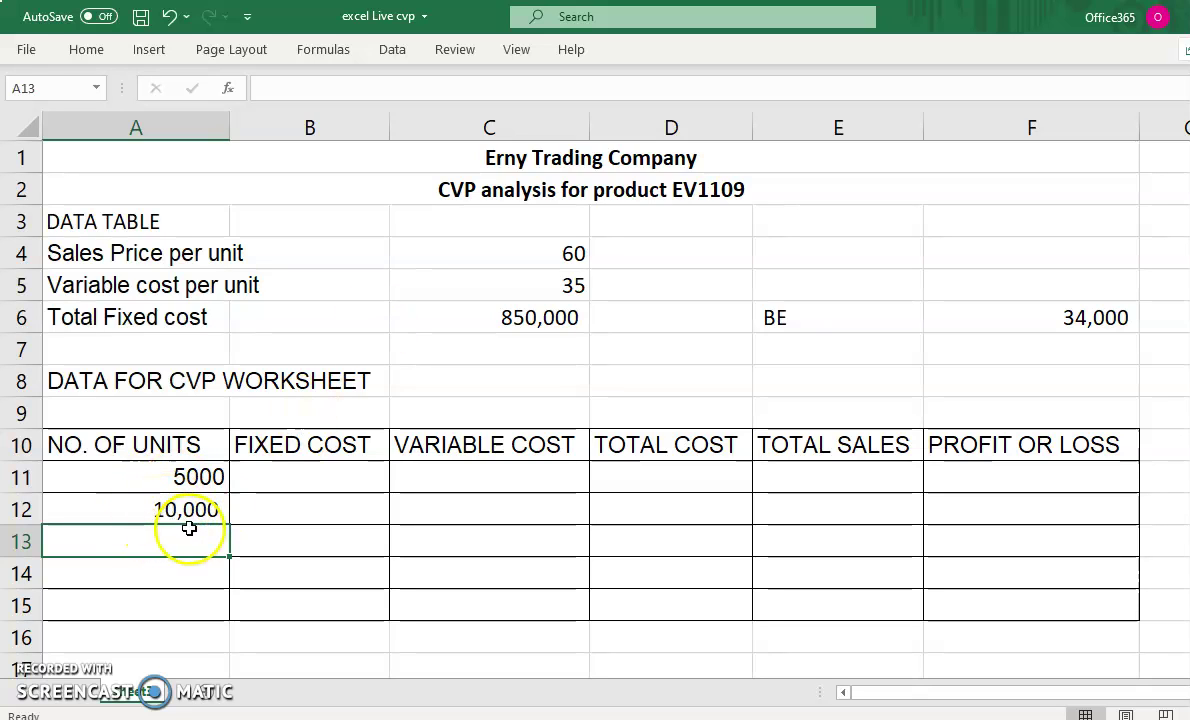
pyautogui.moveTo(199, 475); pyautogui.dragTo(182, 535)
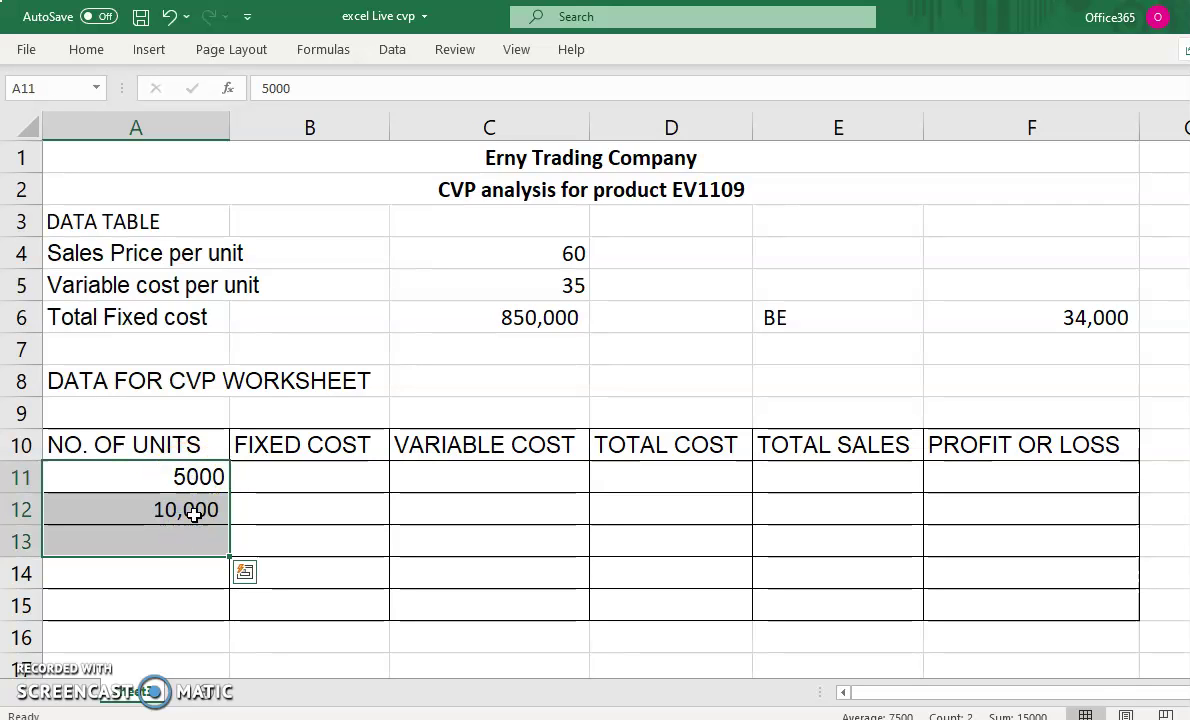
pyautogui.press('Delete')
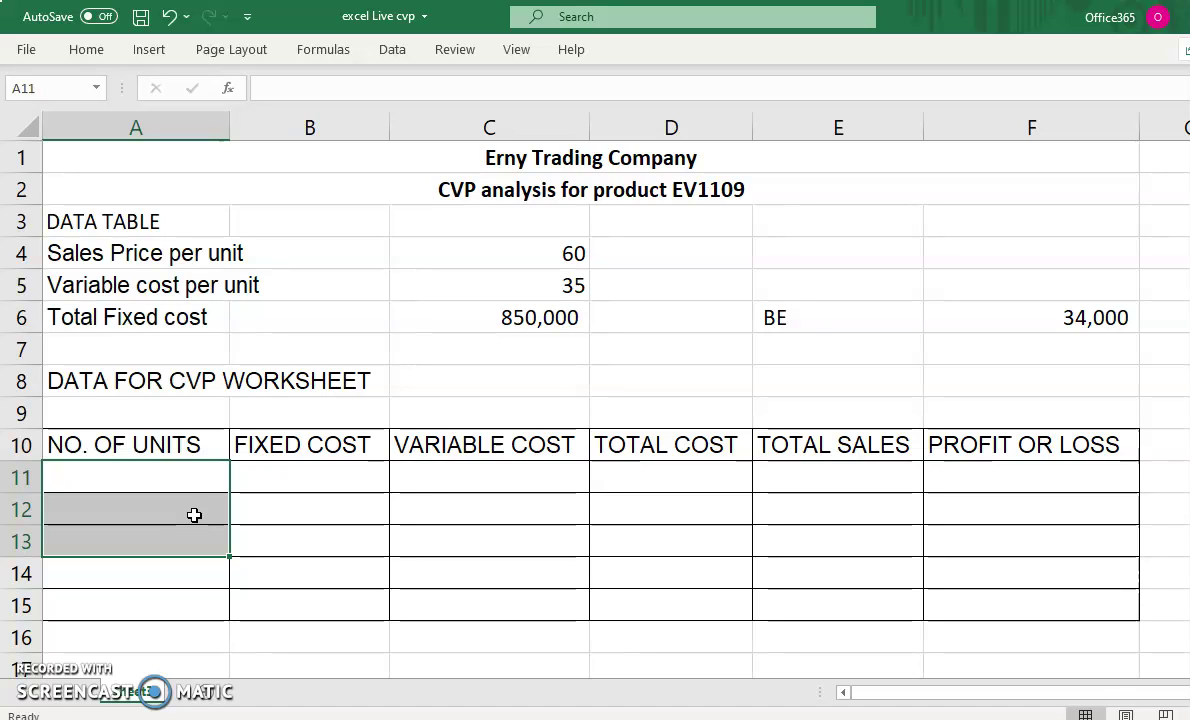
# Step: Enter 5000 as the first number of units in cell A11
pyautogui.click(199, 480)
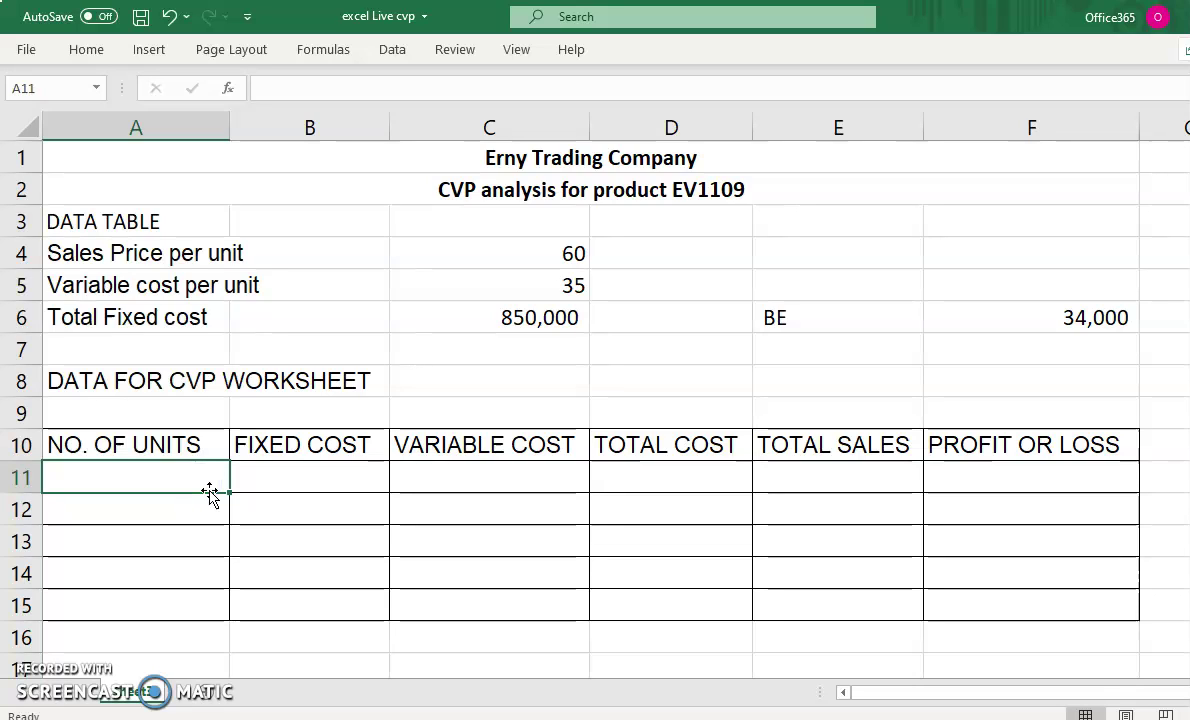
pyautogui.write('5000')
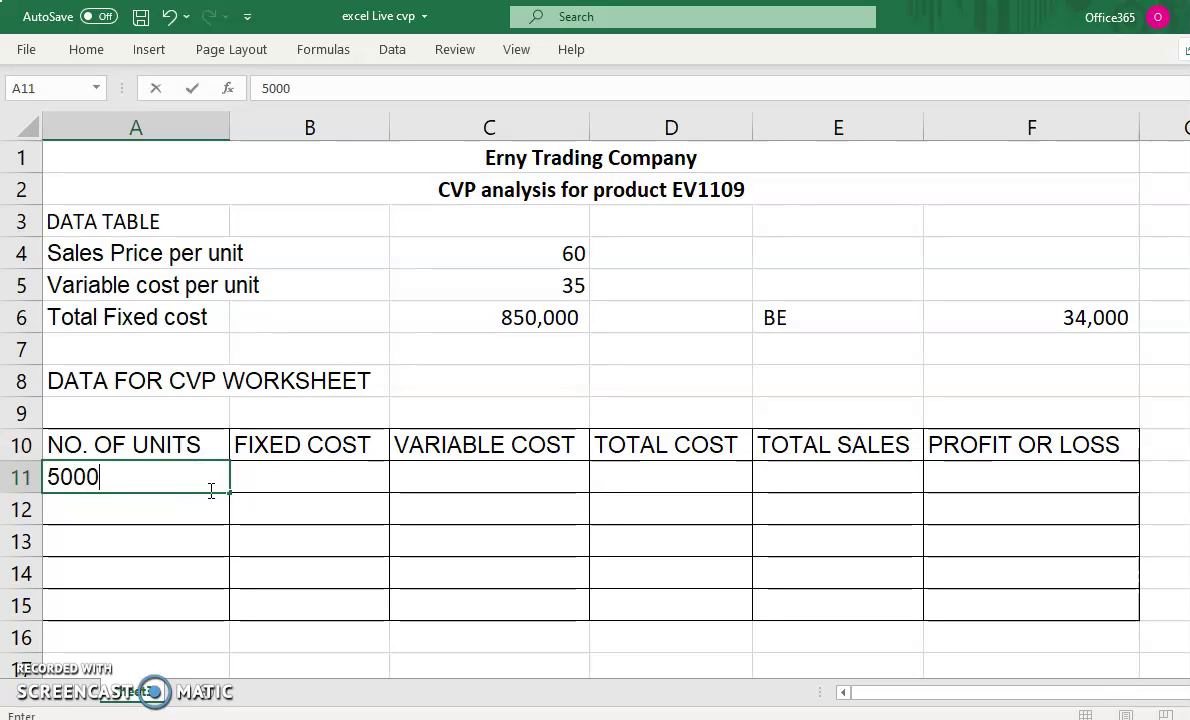
pyautogui.click(197, 513)
# Step: Fill a linear series down the column from A11 with step value 5000 and stop value 50000
pyautogui.click(206, 481)
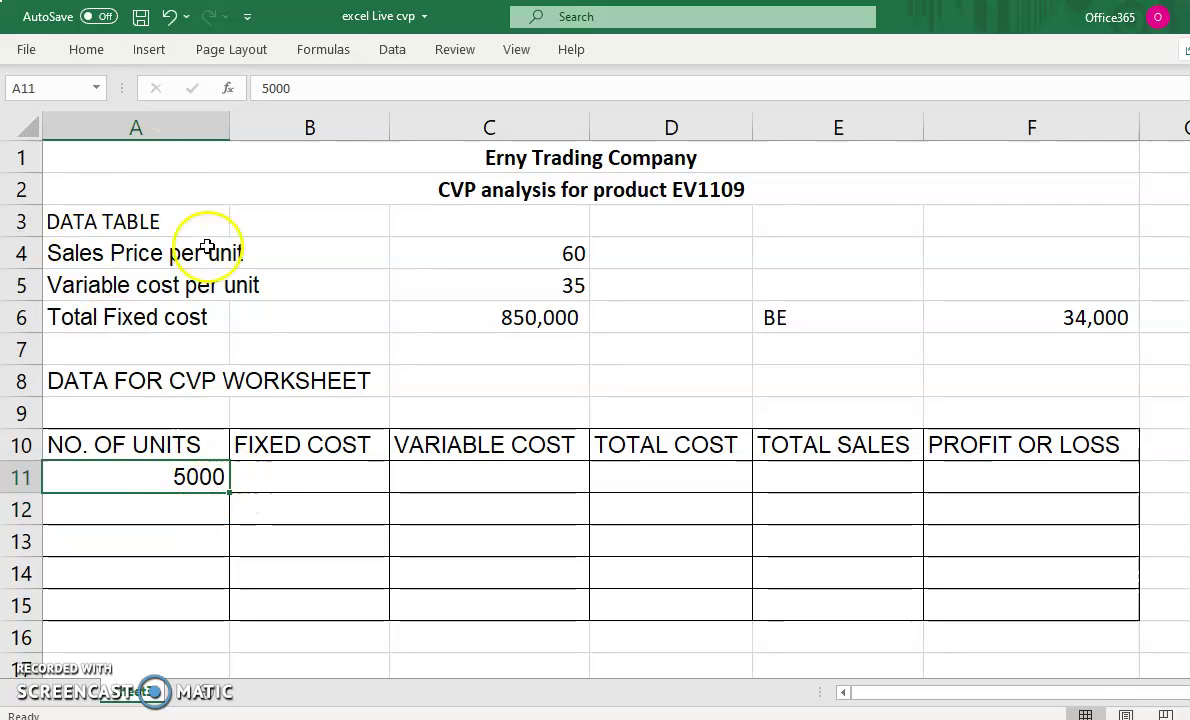
pyautogui.click(90, 52)
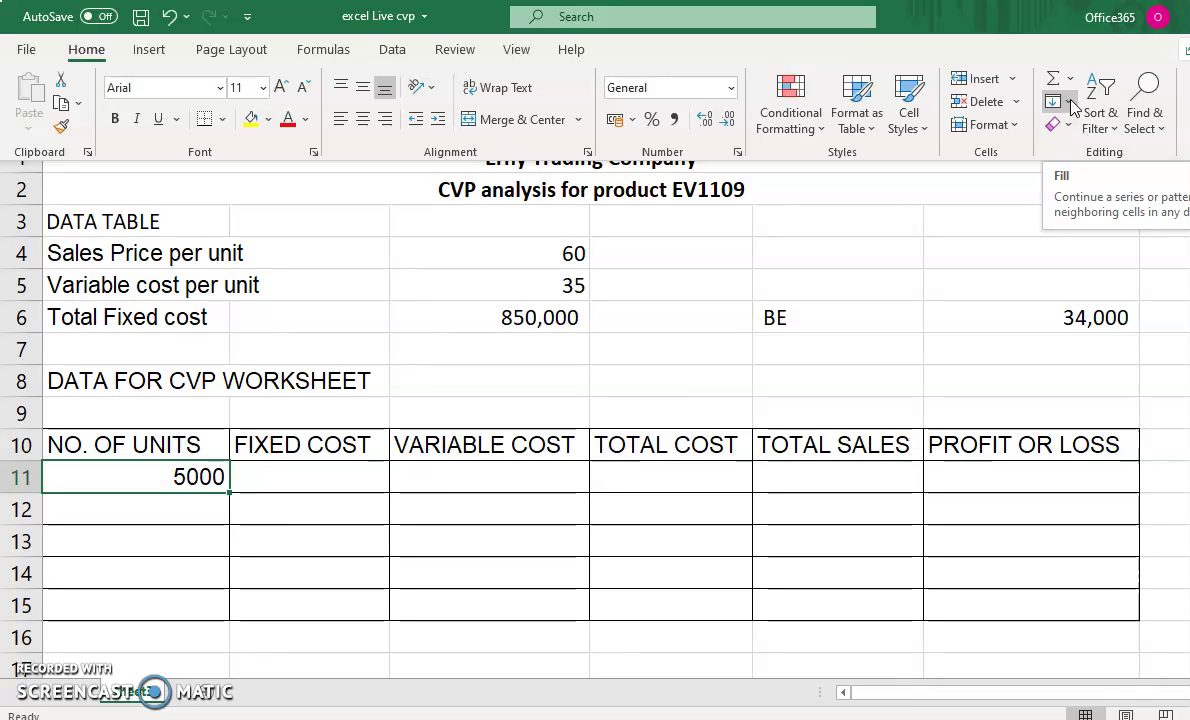
pyautogui.click(1071, 104)
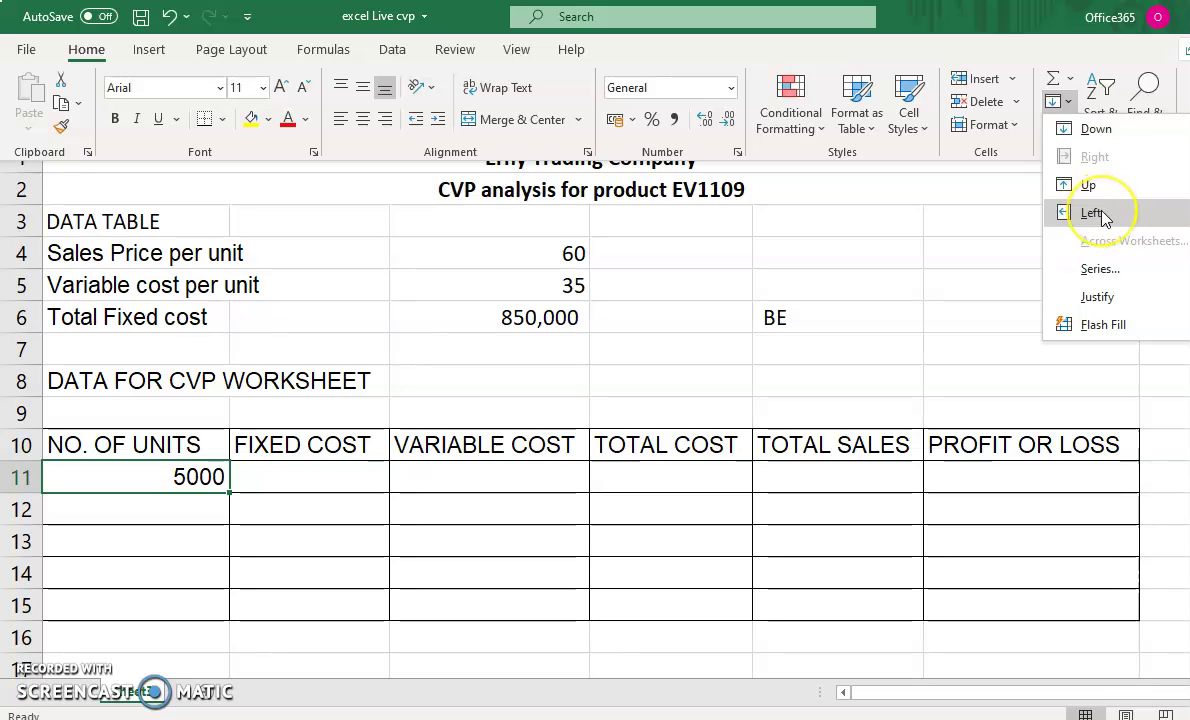
pyautogui.click(1121, 272)
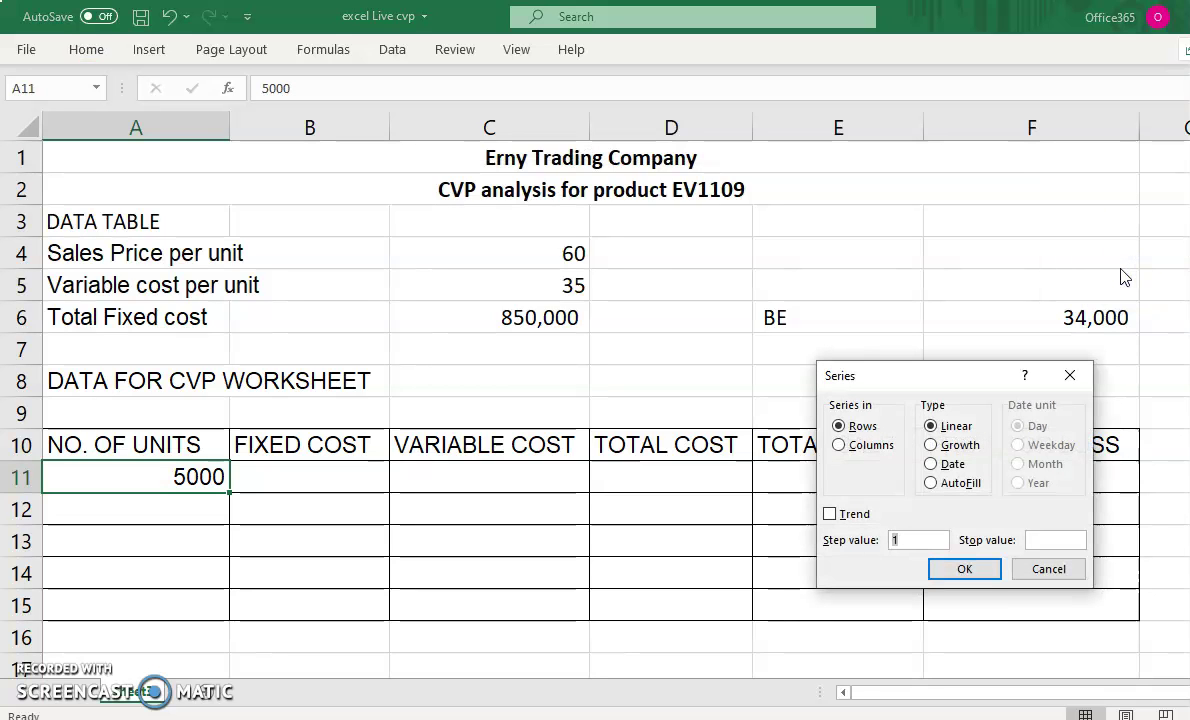
pyautogui.click(840, 446)
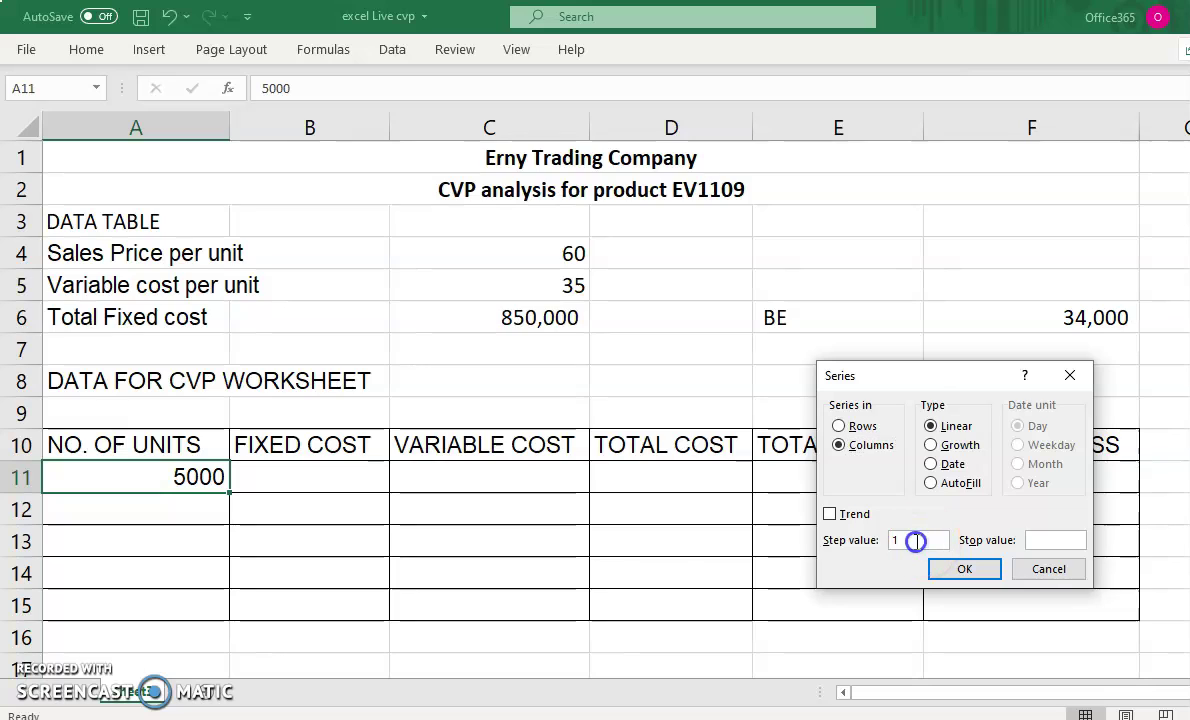
pyautogui.moveTo(835, 540); pyautogui.dragTo(909, 540)
pyautogui.write('5000')
pyautogui.click(1073, 541)
pyautogui.write('0')
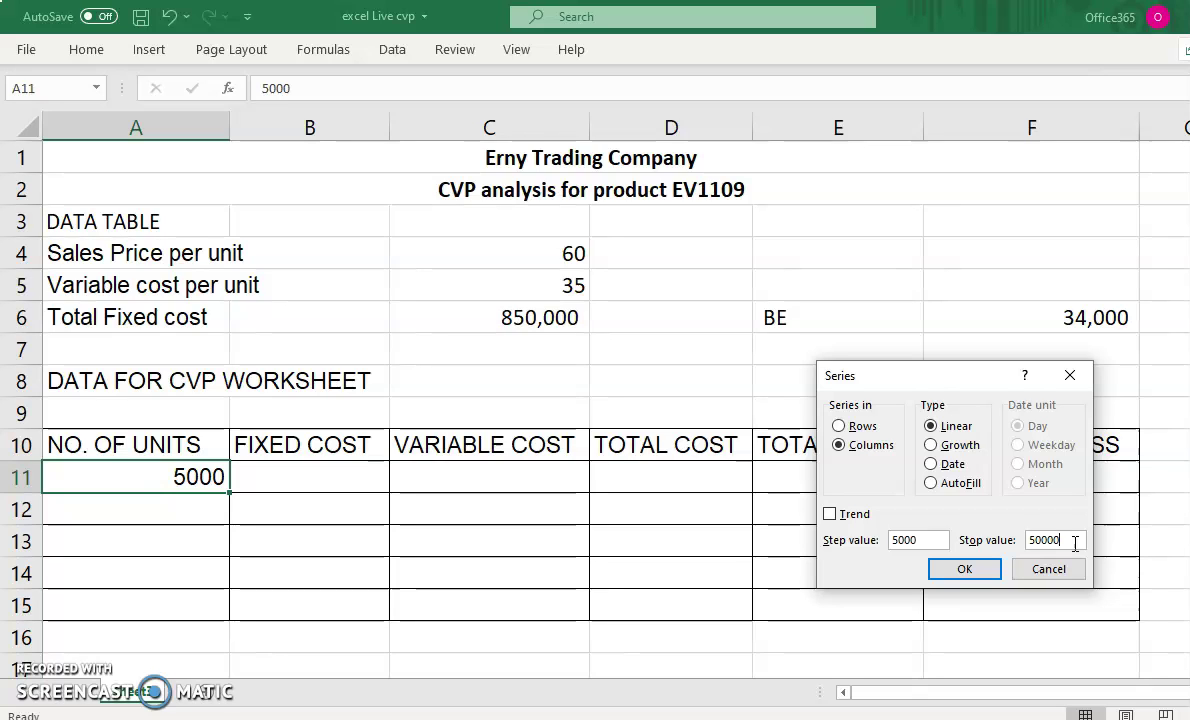
pyautogui.click(964, 572)
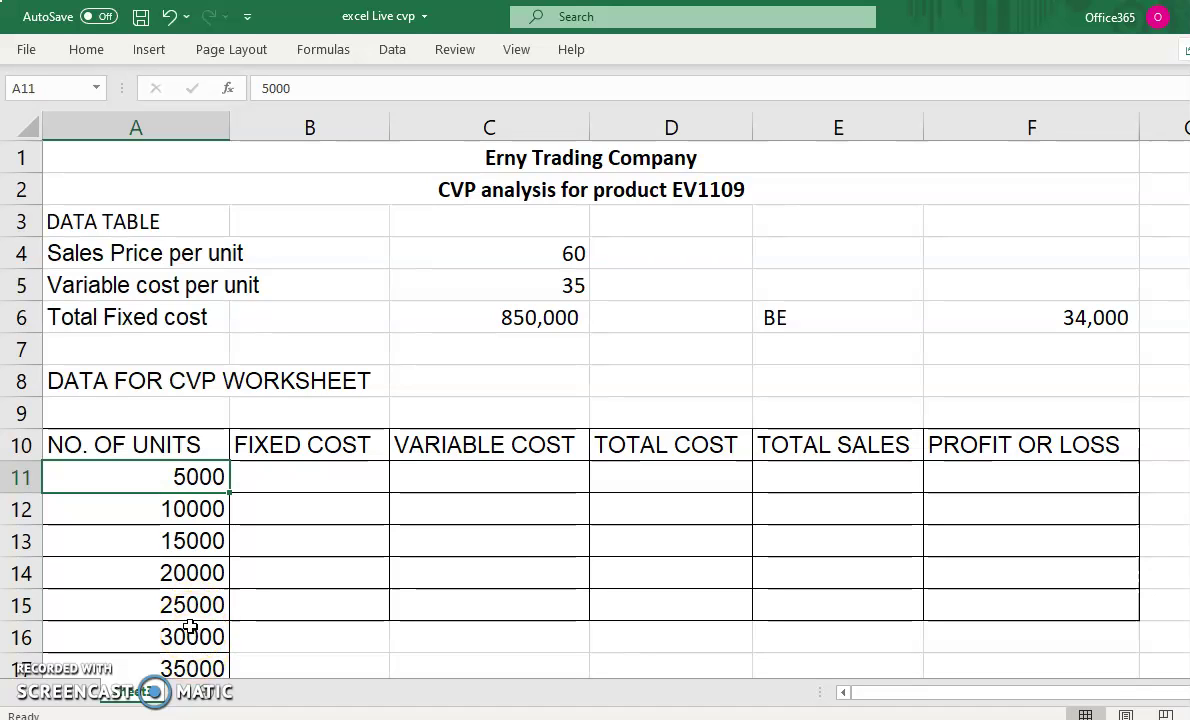
# Step: Enter the fixed cost in B11 as the absolute reference =$C$6 and fill it down through B20
pyautogui.scroll(-1, 489, 531)
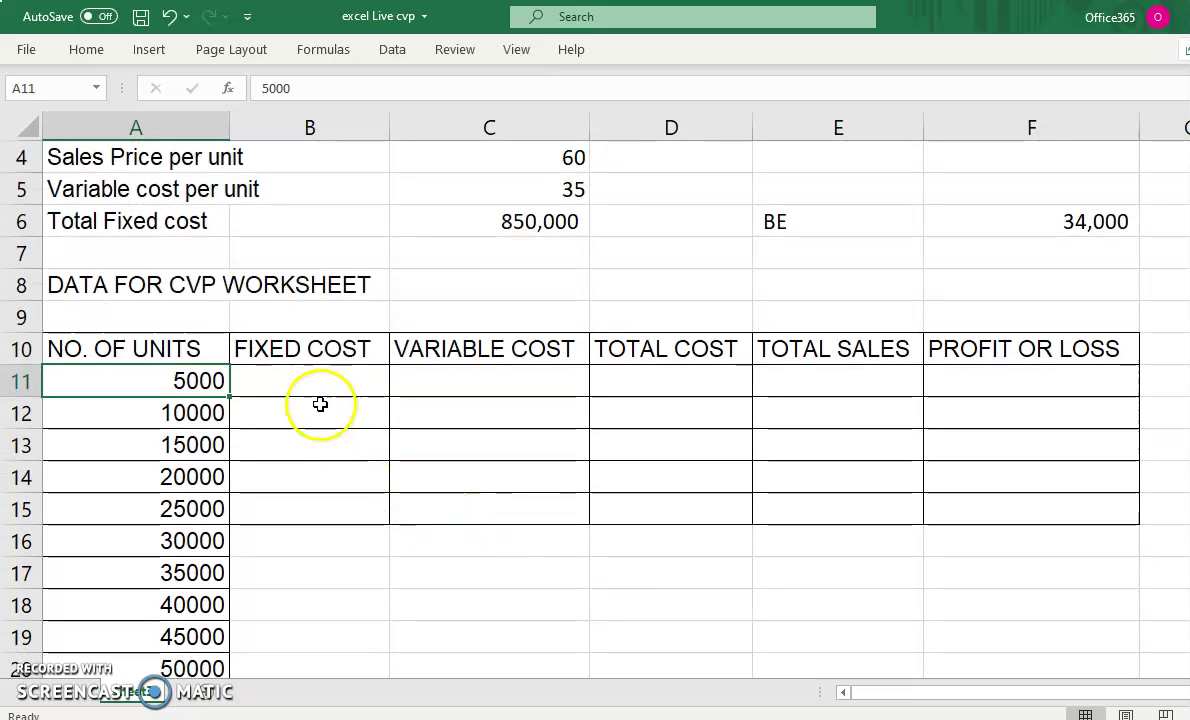
pyautogui.click(321, 385)
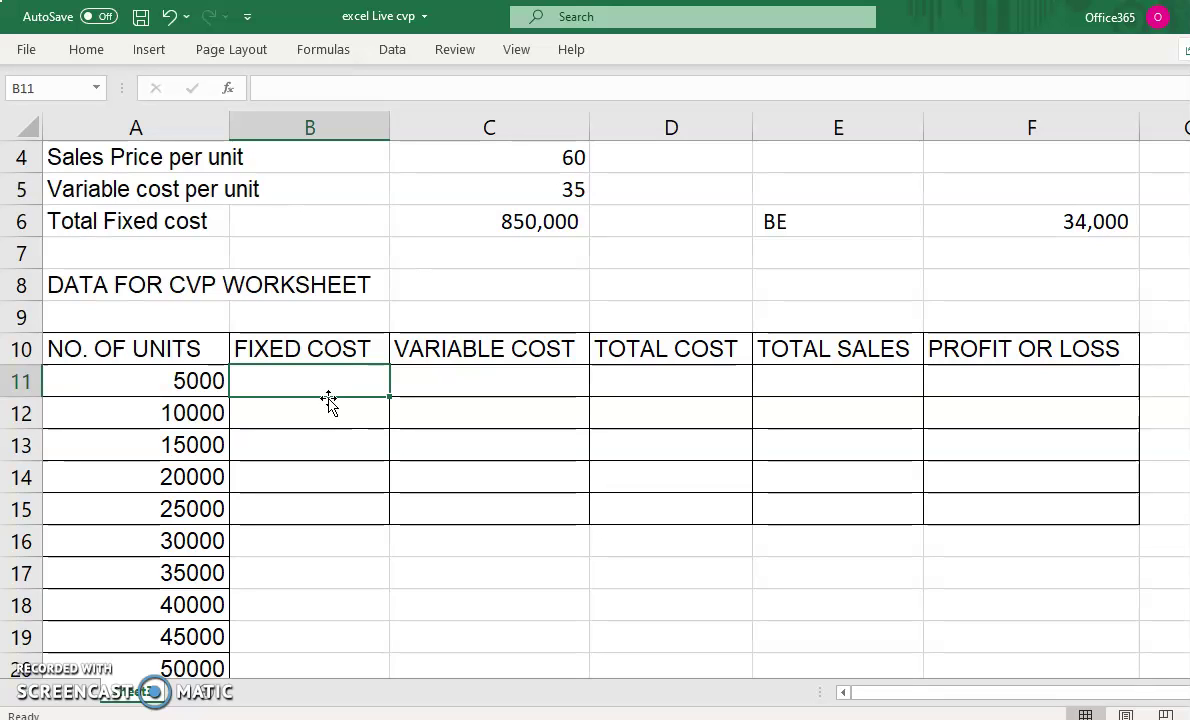
pyautogui.write('=')
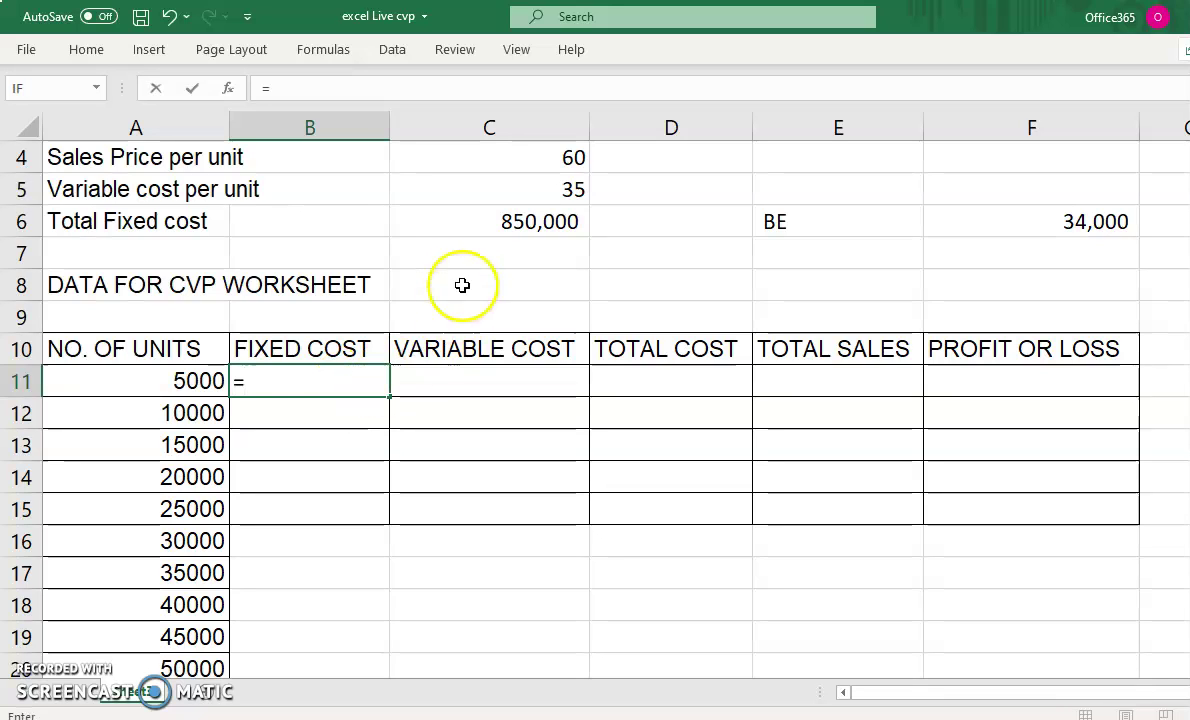
pyautogui.click(523, 221)
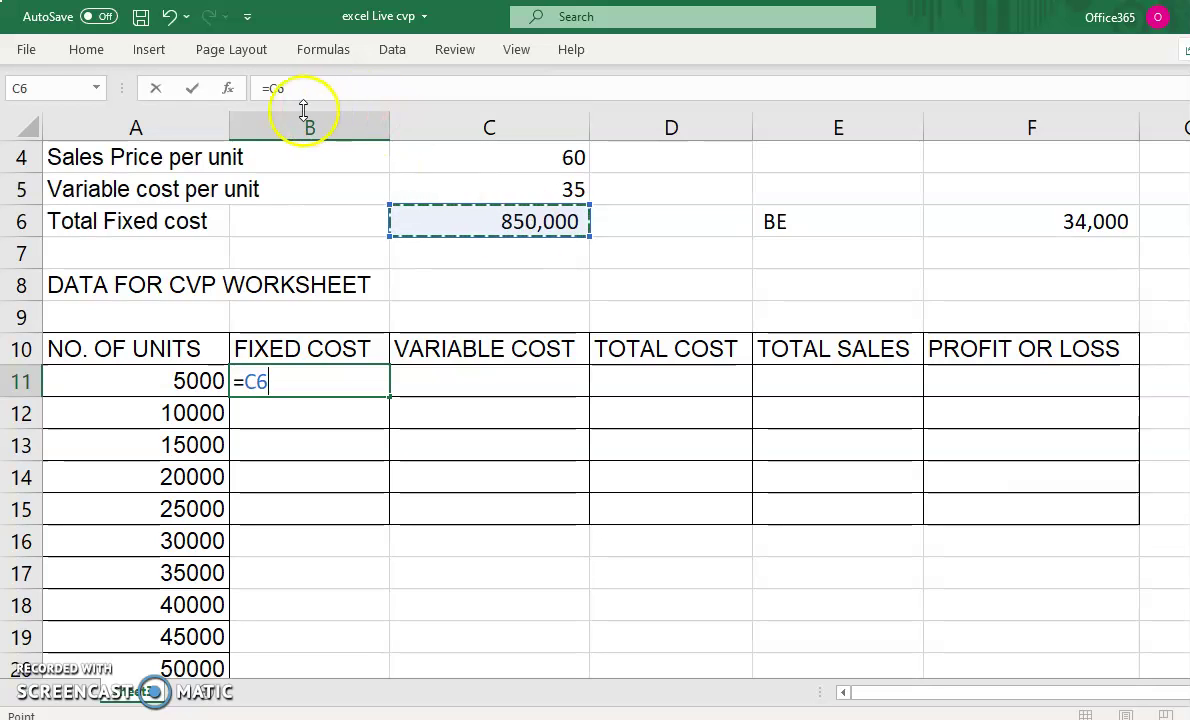
pyautogui.click(267, 86)
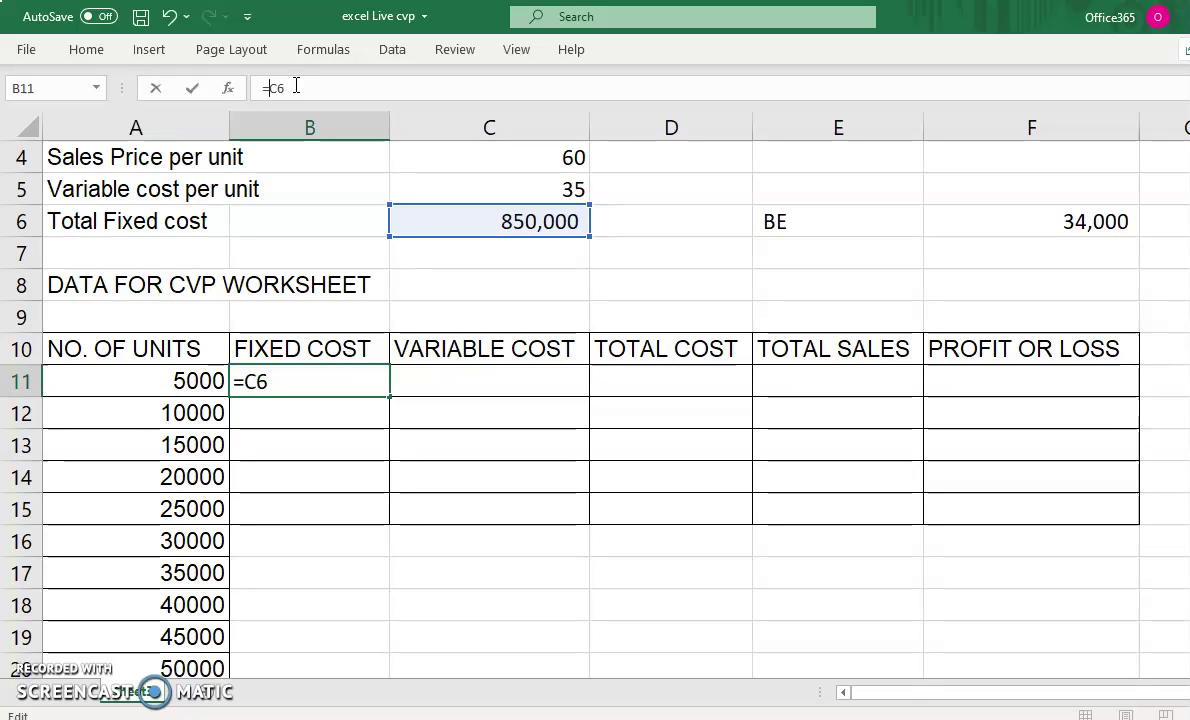
pyautogui.write('$C$')
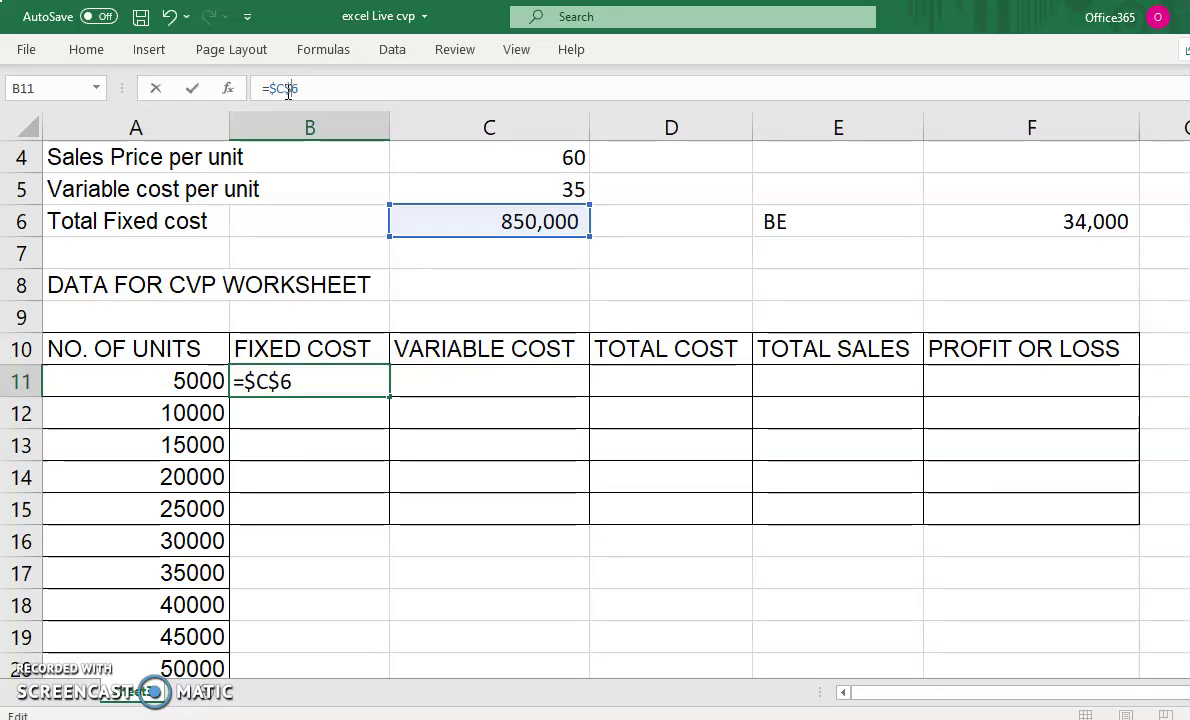
pyautogui.press('Return')
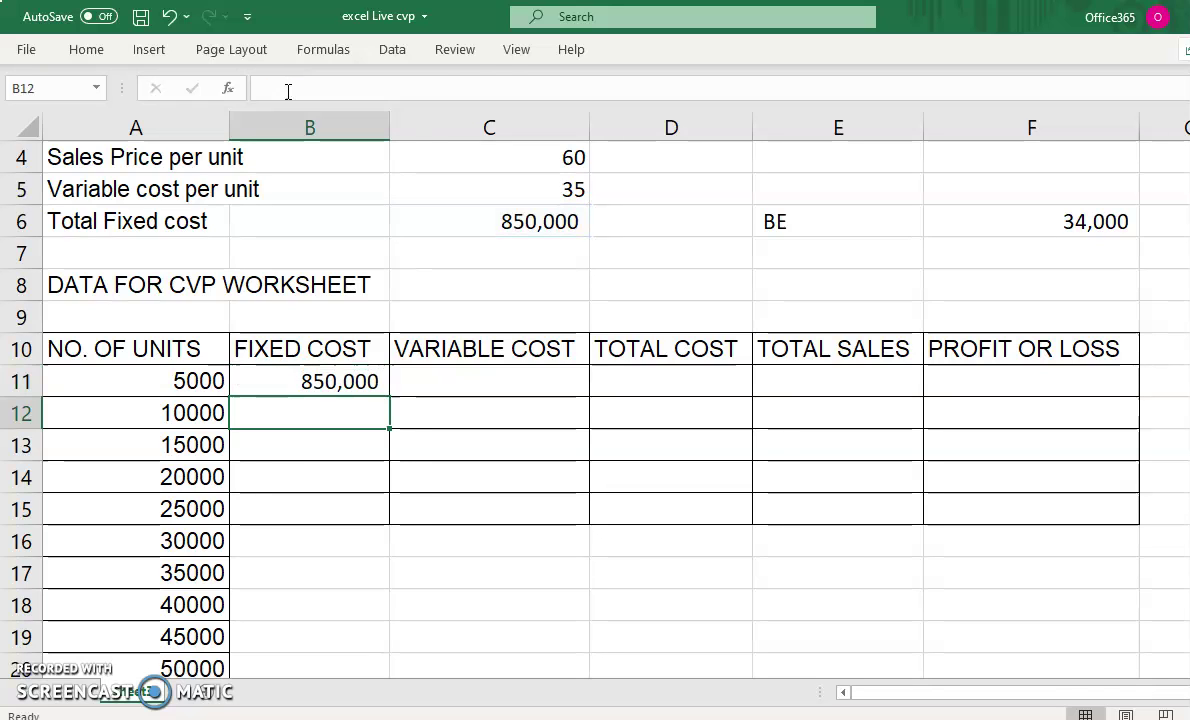
pyautogui.click(339, 374)
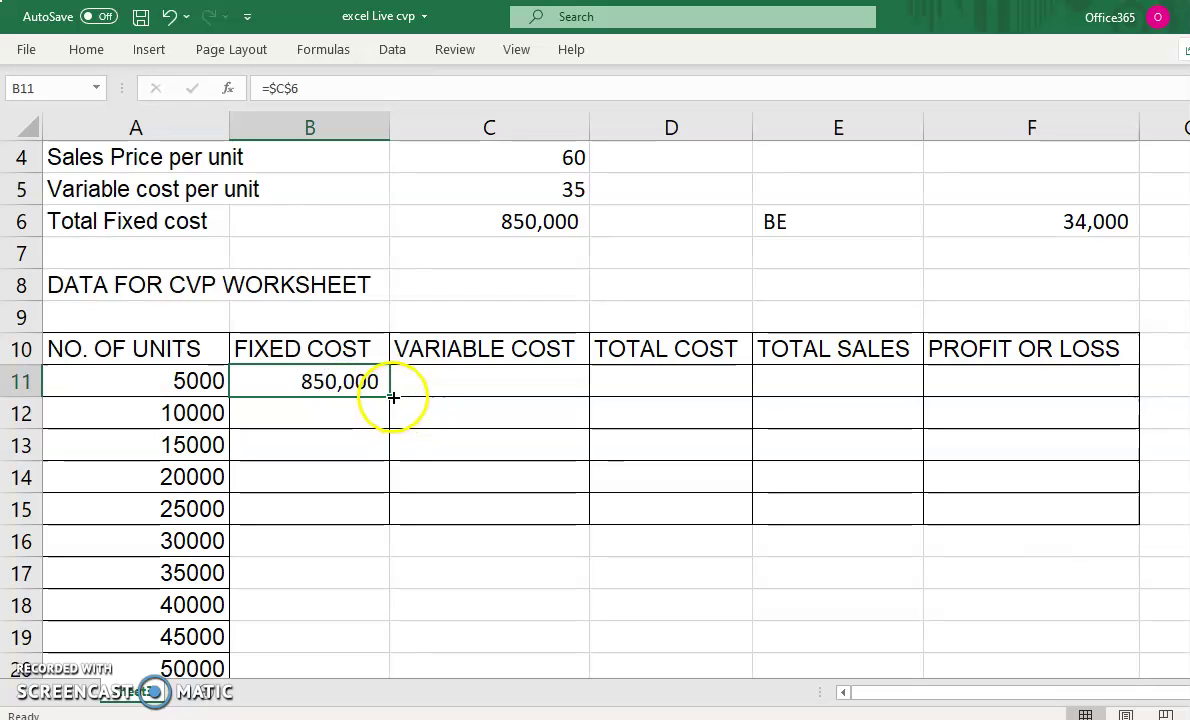
pyautogui.moveTo(393, 397); pyautogui.dragTo(357, 676)
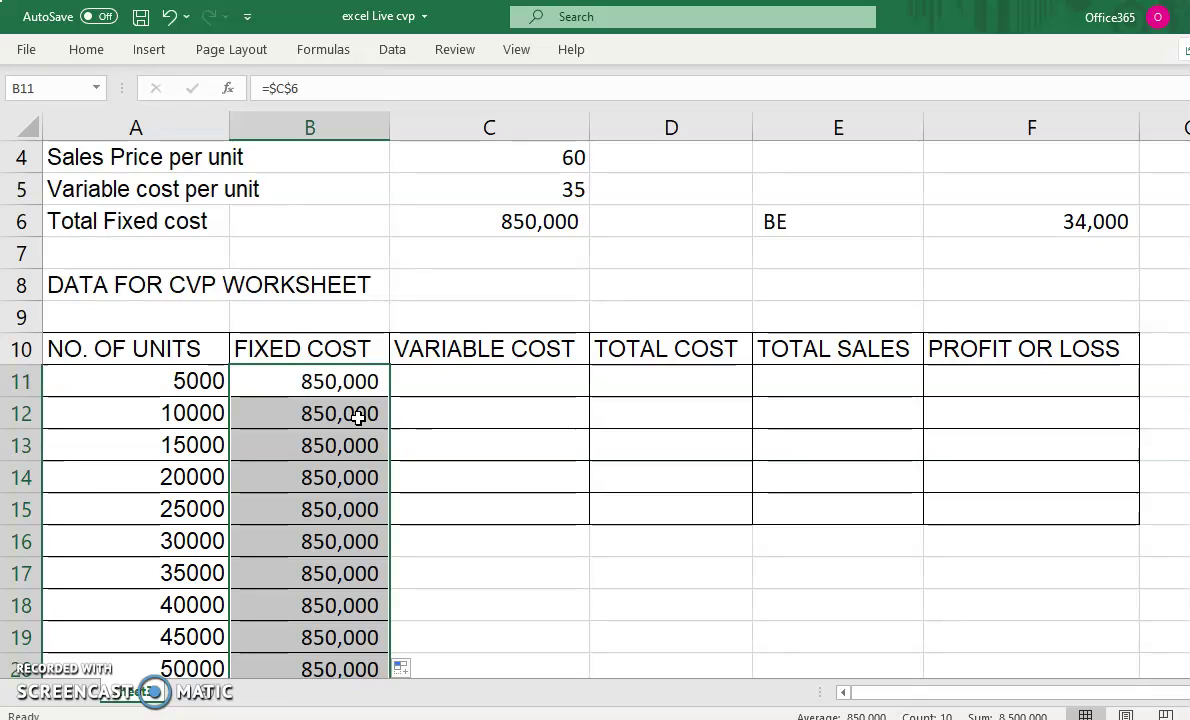
# Step: Calculate the variable cost in C11 with the formula =A11*C5 and fill it down through C20
pyautogui.click(449, 380)
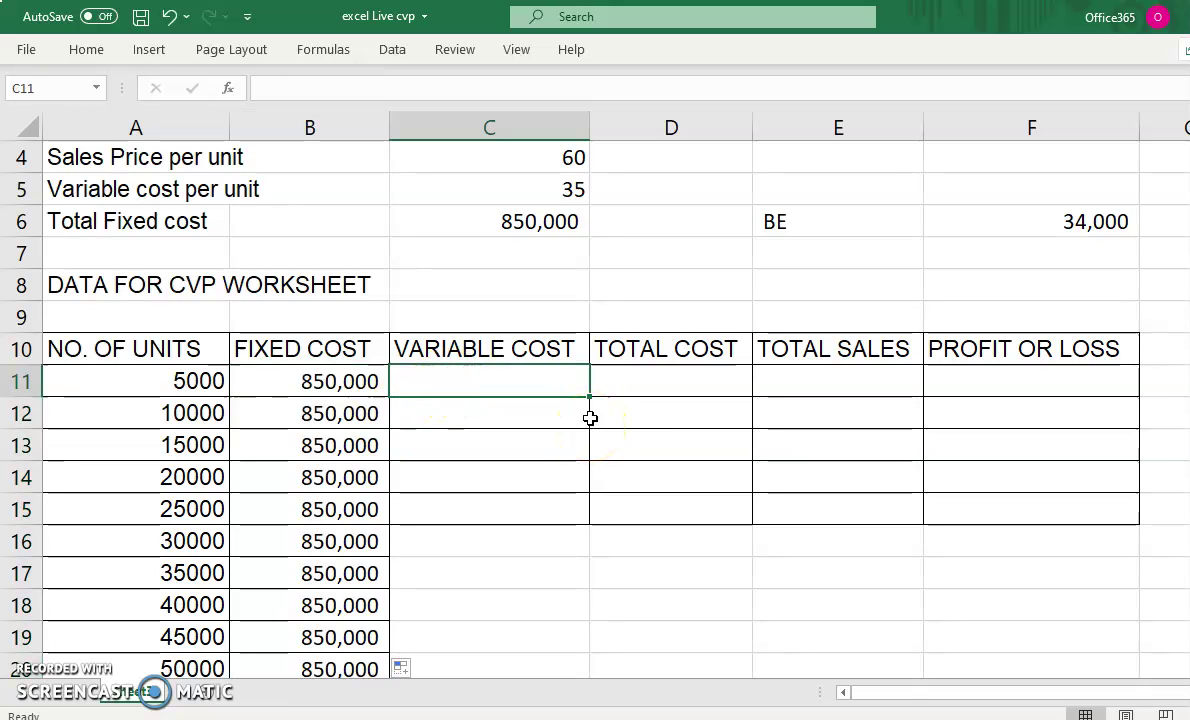
pyautogui.write('=')
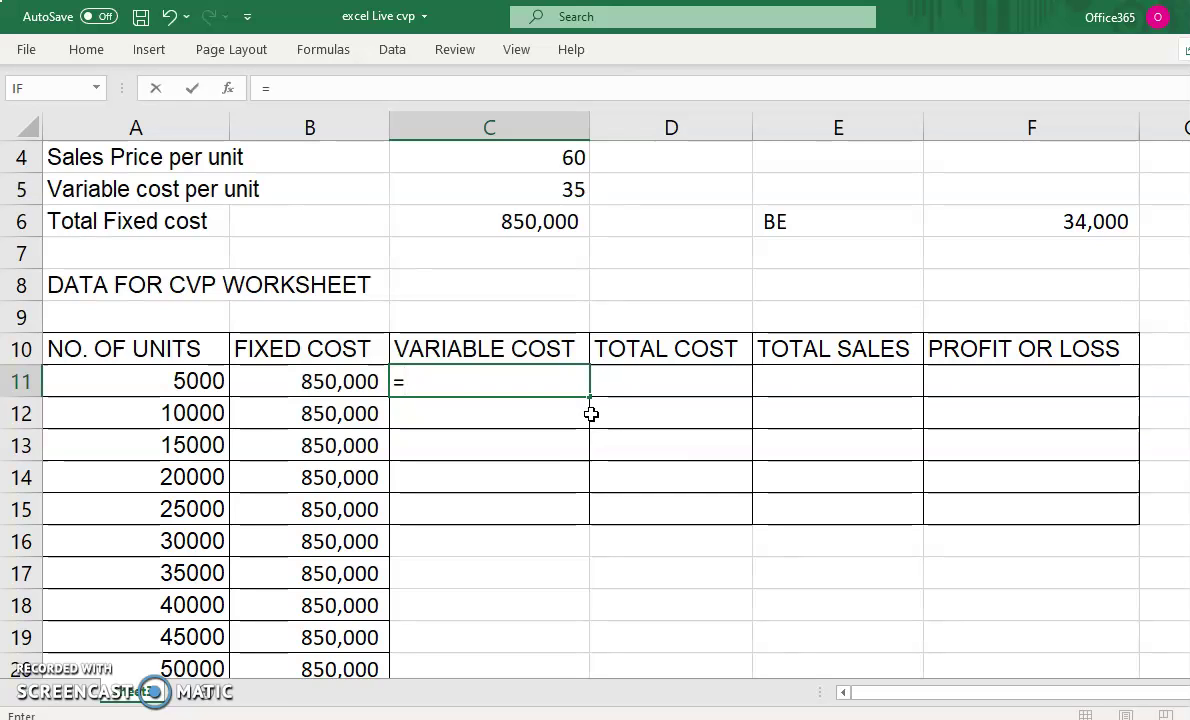
pyautogui.click(210, 383)
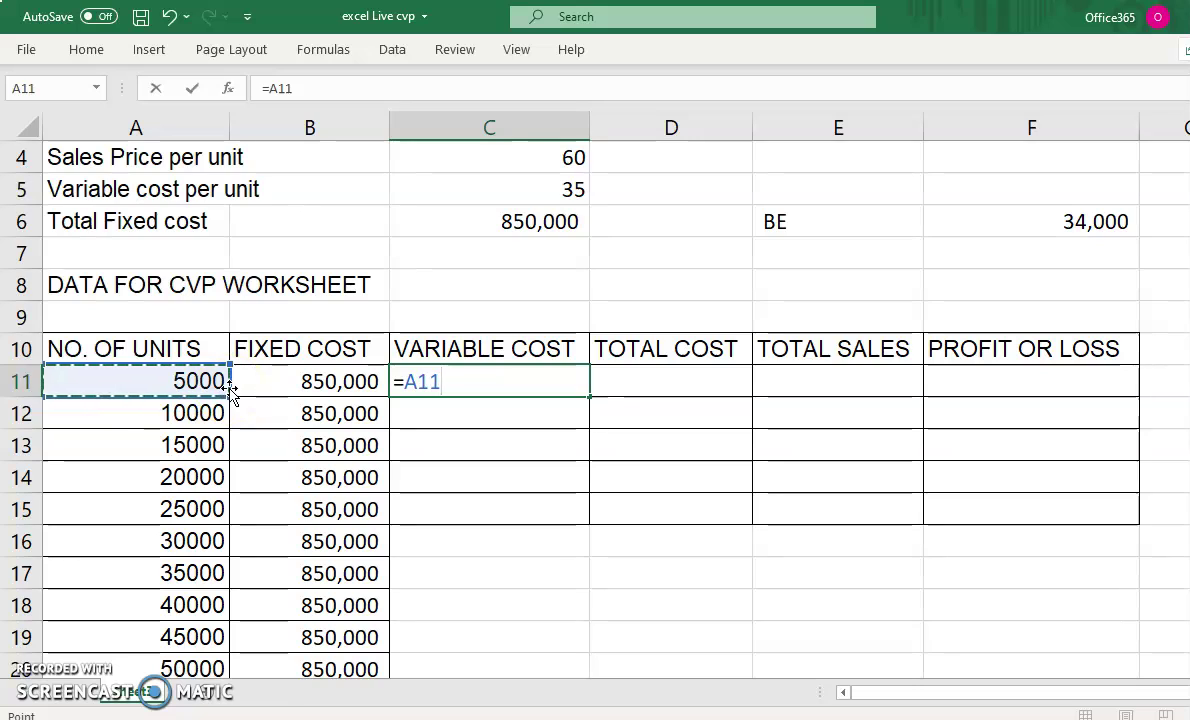
pyautogui.write('*')
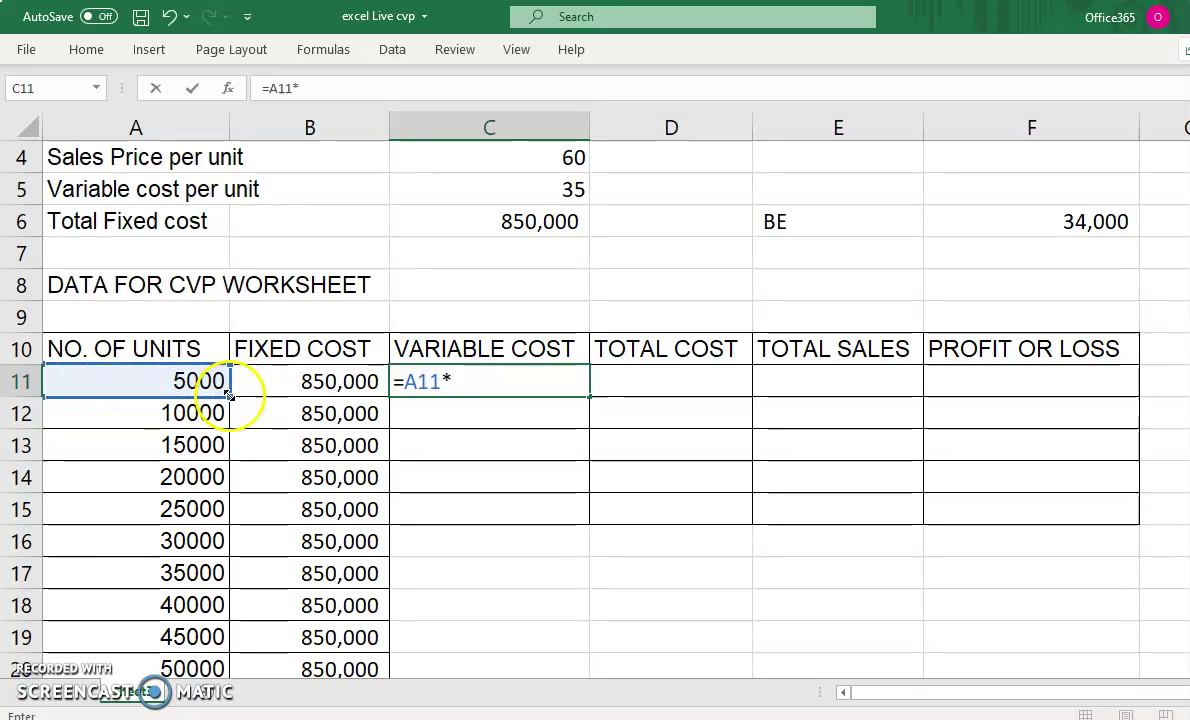
pyautogui.click(556, 186)
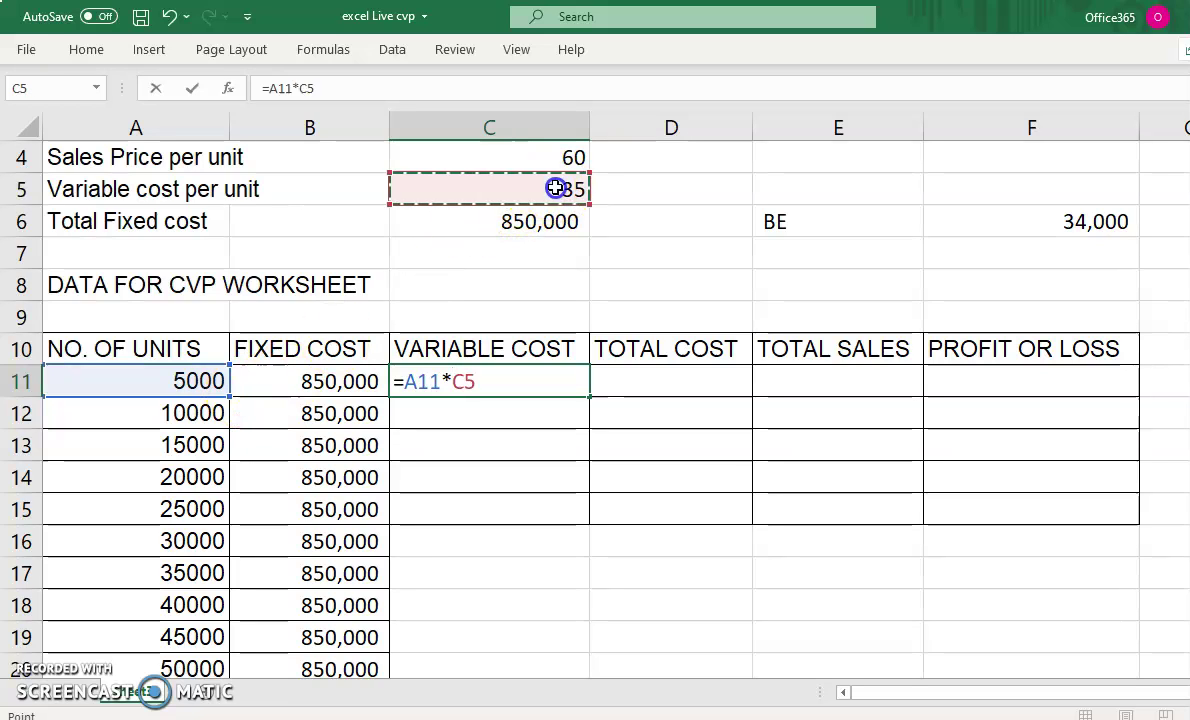
pyautogui.press('Return')
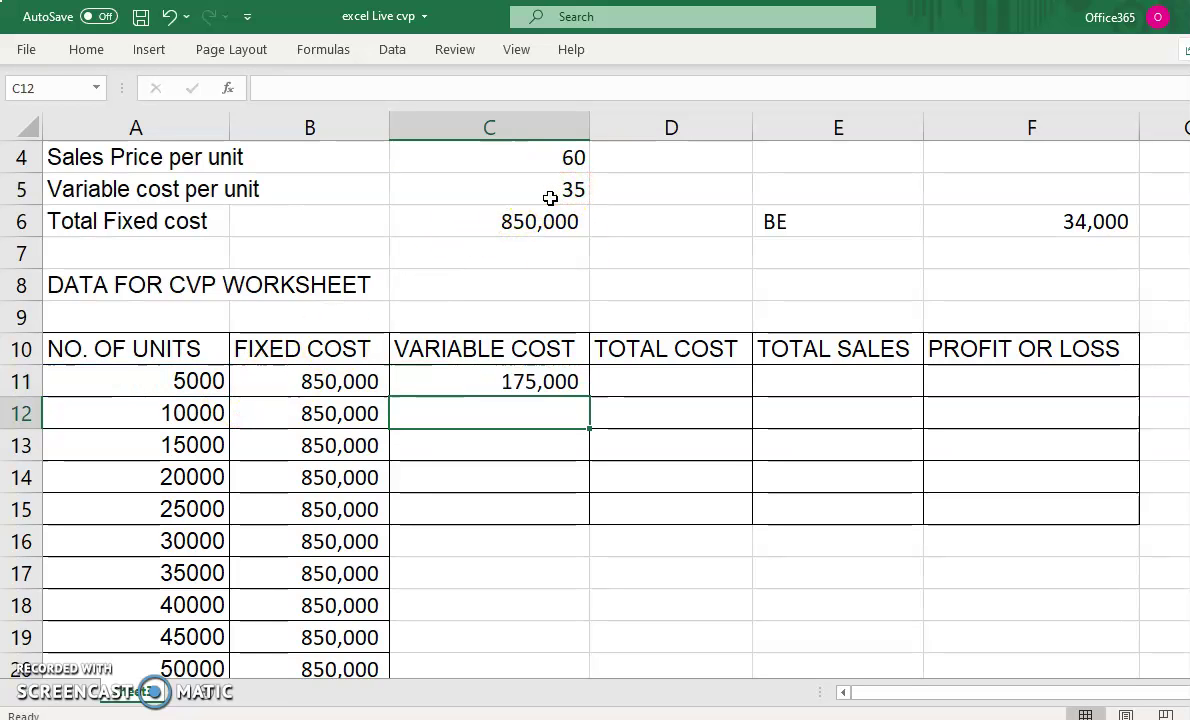
pyautogui.click(531, 381)
pyautogui.moveTo(592, 400); pyautogui.dragTo(571, 677)
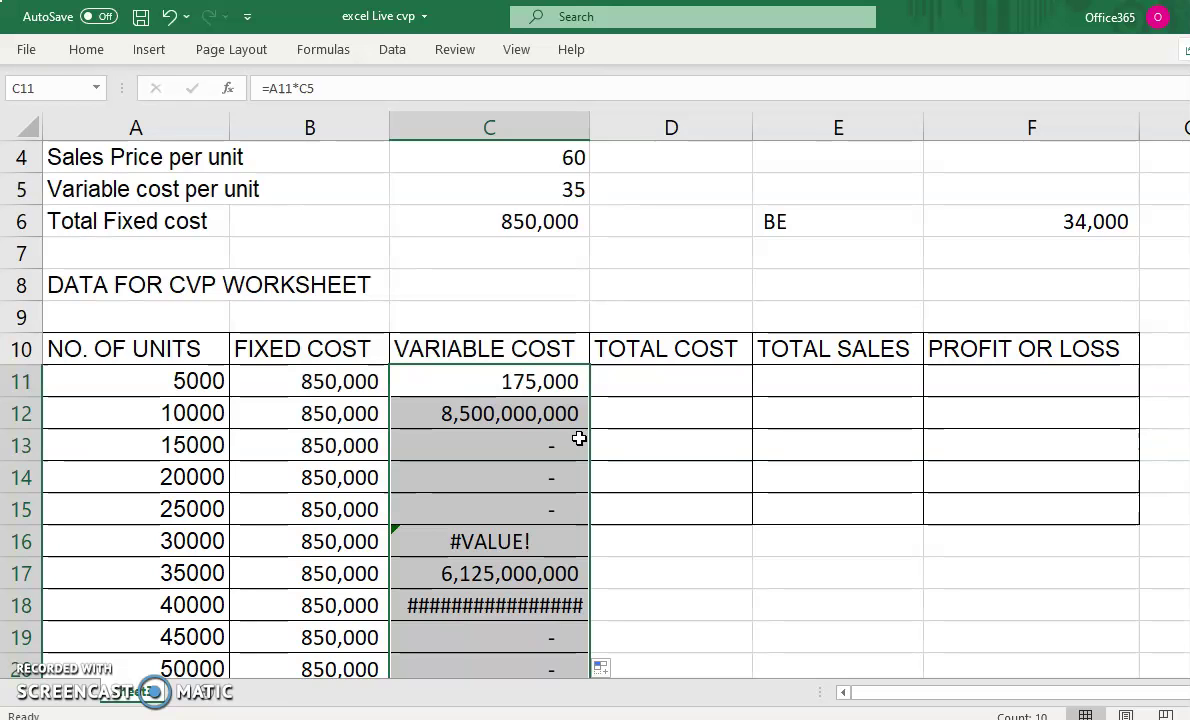
# Step: Change the variable cost formula in C11 to =A11*$C$5 and fill it down through C20 again
pyautogui.click(565, 382)
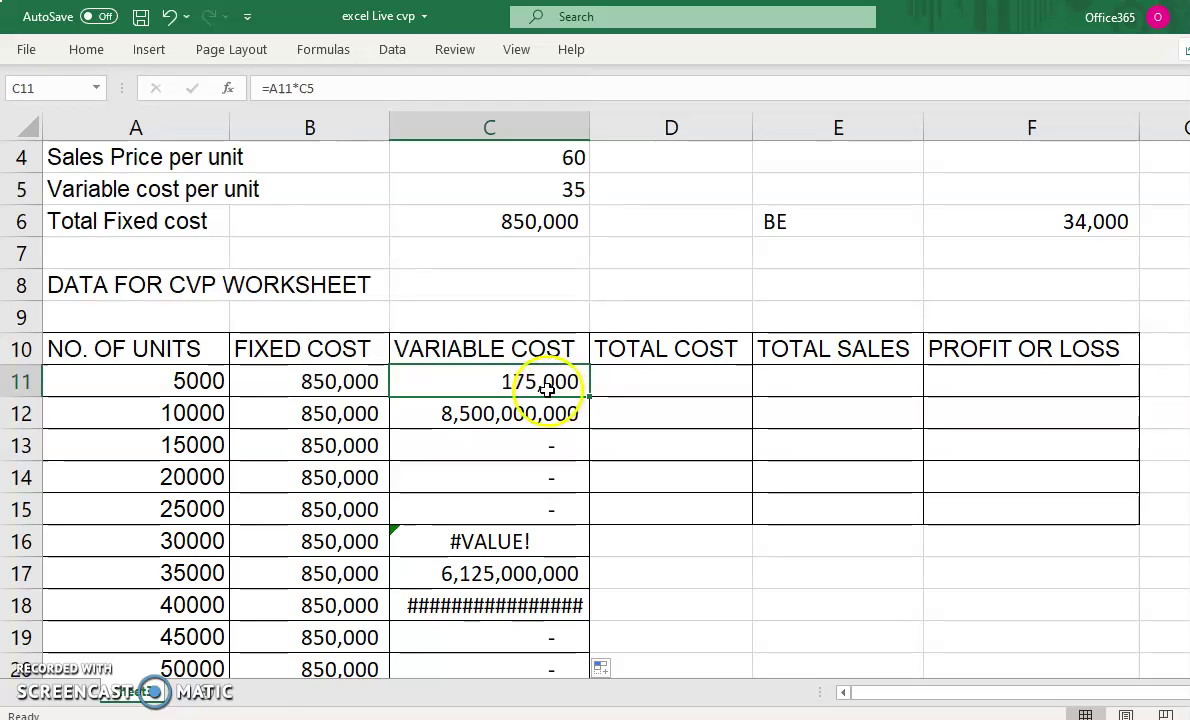
pyautogui.click(300, 87)
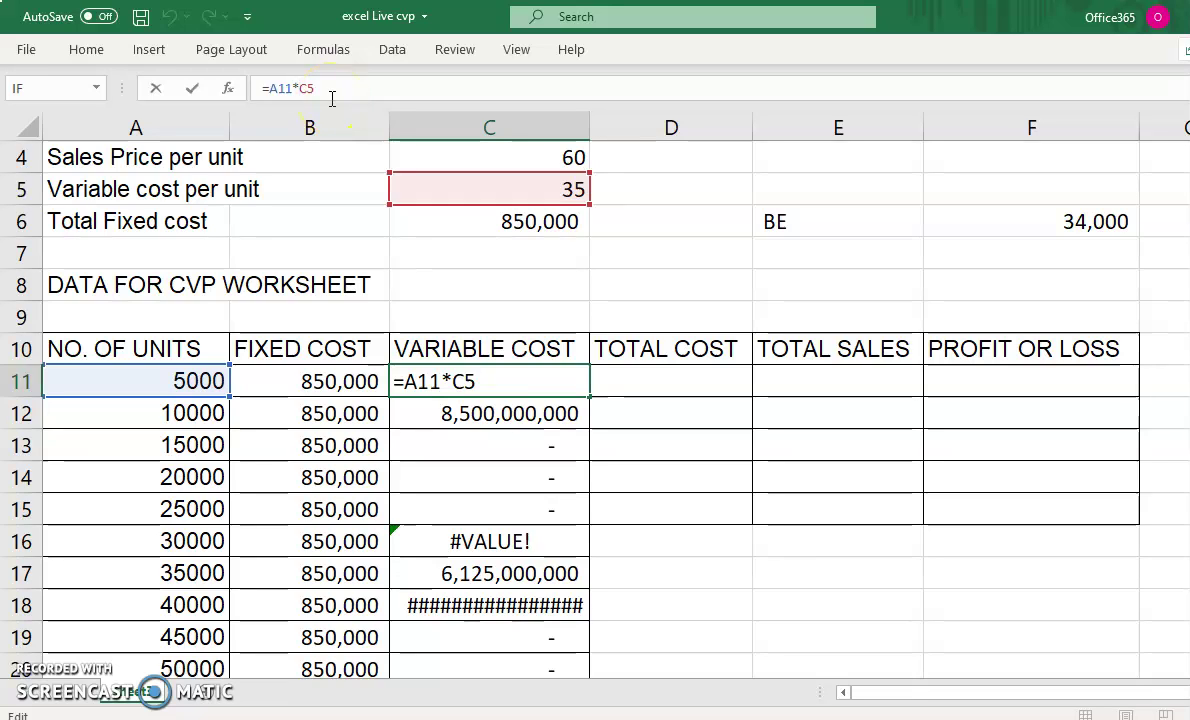
pyautogui.write('$')
pyautogui.click(311, 88)
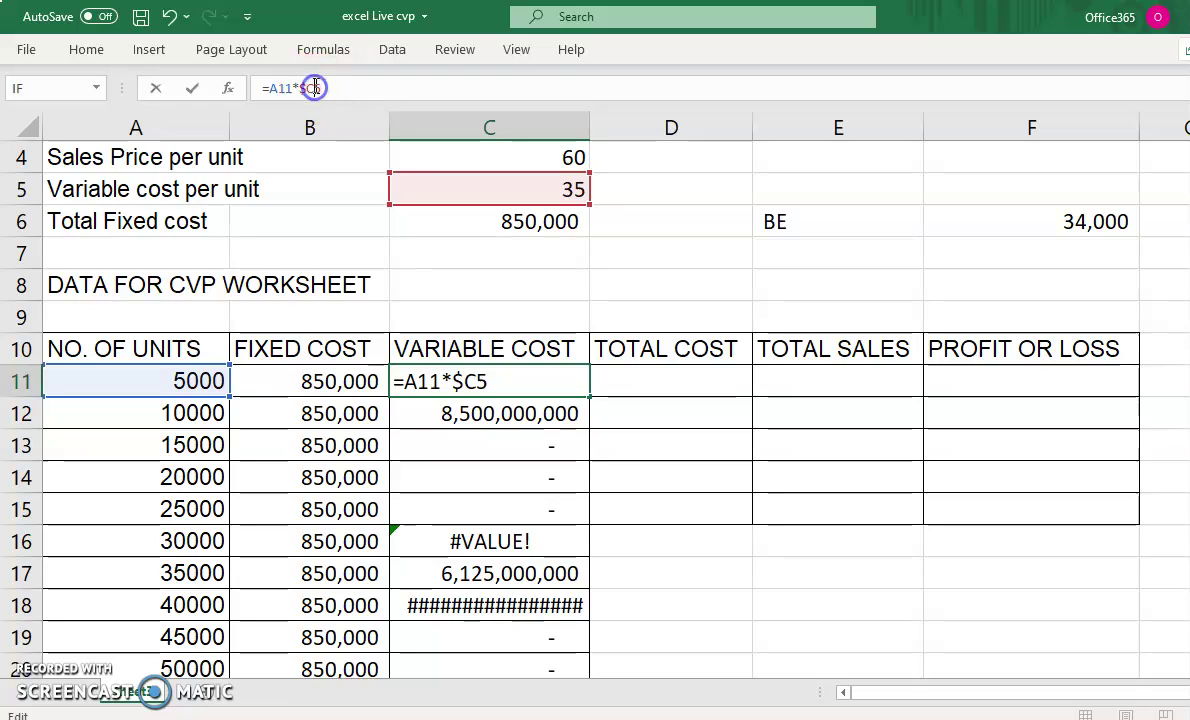
pyautogui.write('$')
pyautogui.press('Return')
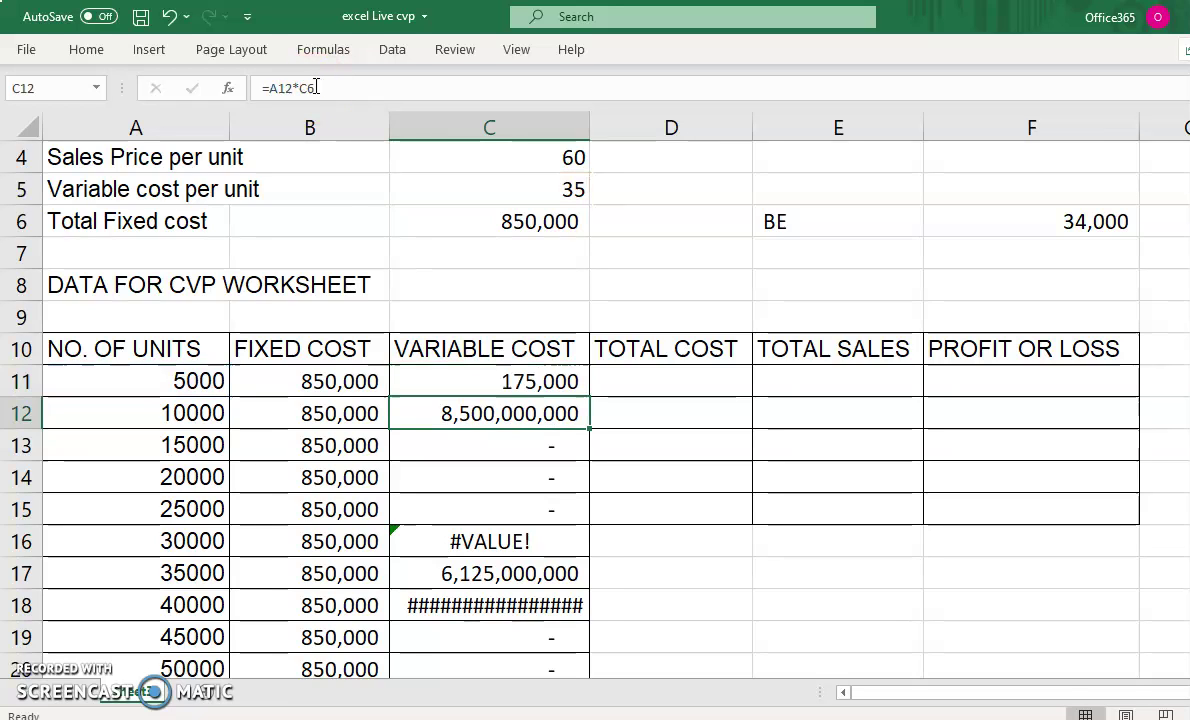
pyautogui.click(530, 384)
pyautogui.moveTo(590, 397); pyautogui.dragTo(580, 672)
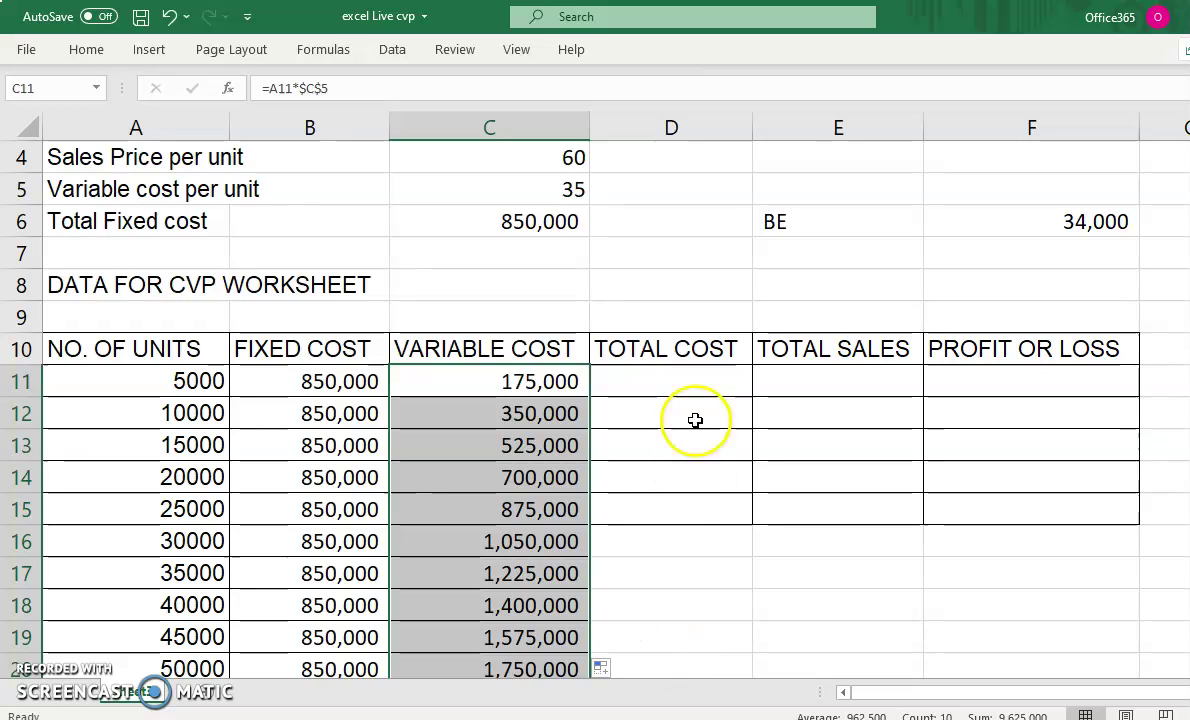
# Step: Calculate the total cost in D11 with the formula =B11+C11 and fill it down through D20
pyautogui.click(707, 382)
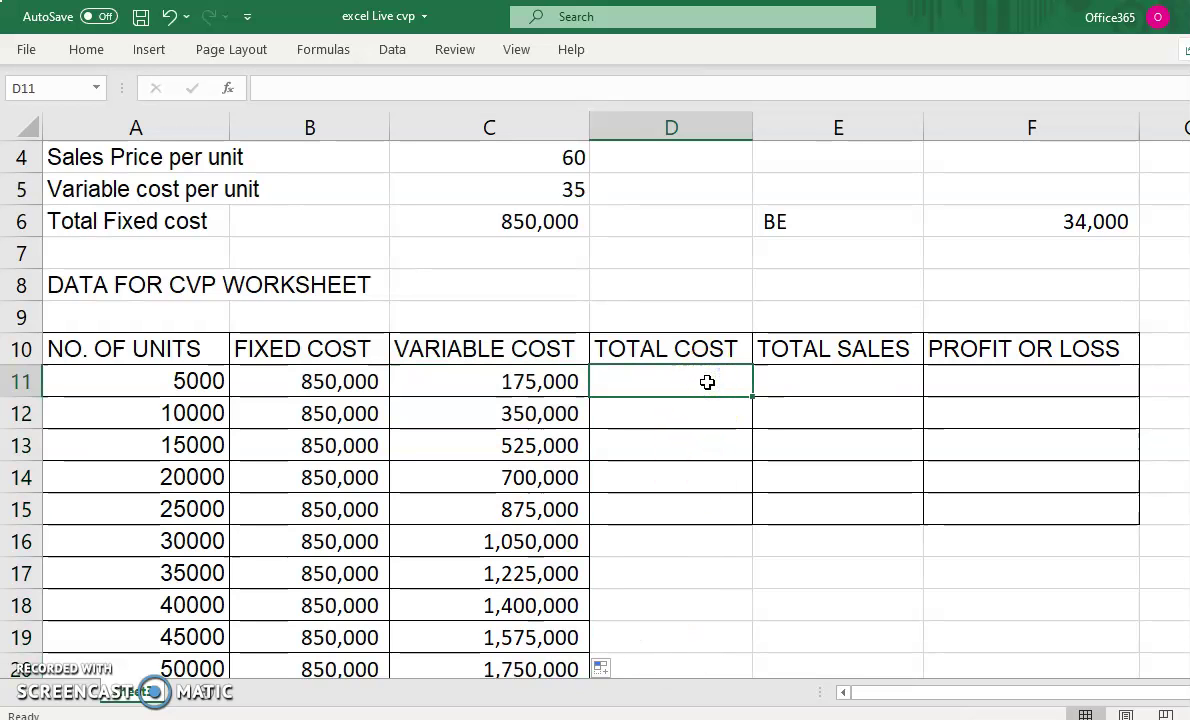
pyautogui.write('=')
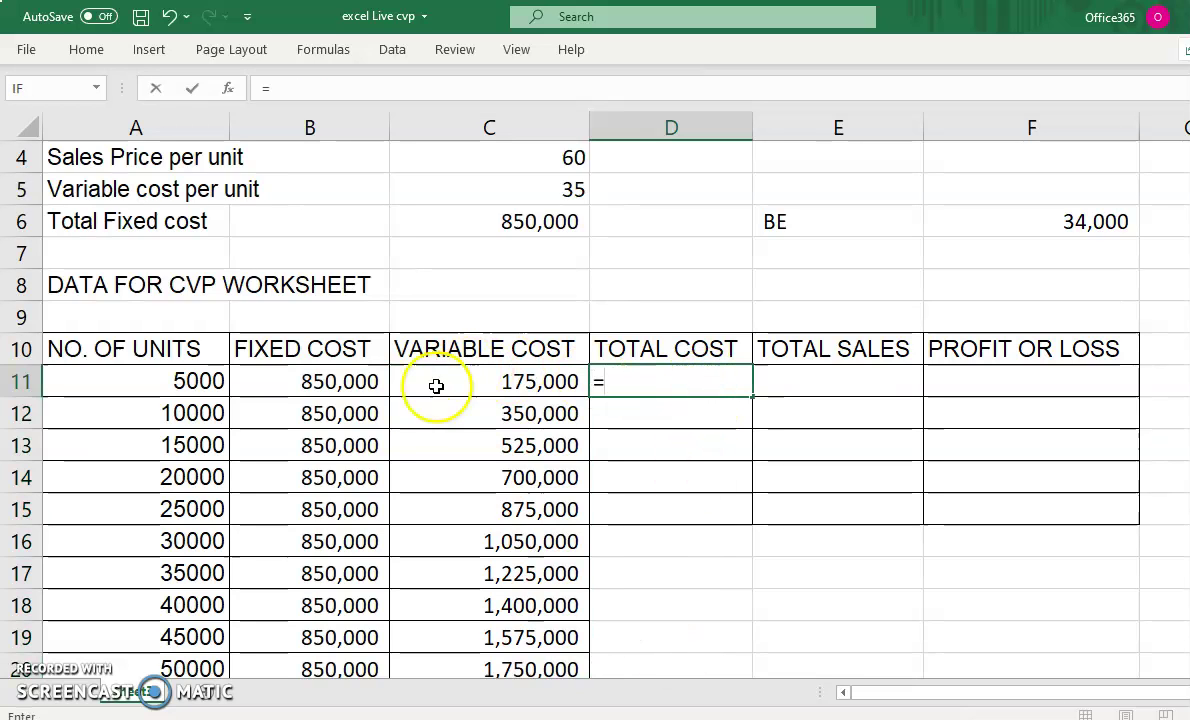
pyautogui.click(365, 379)
pyautogui.write('+')
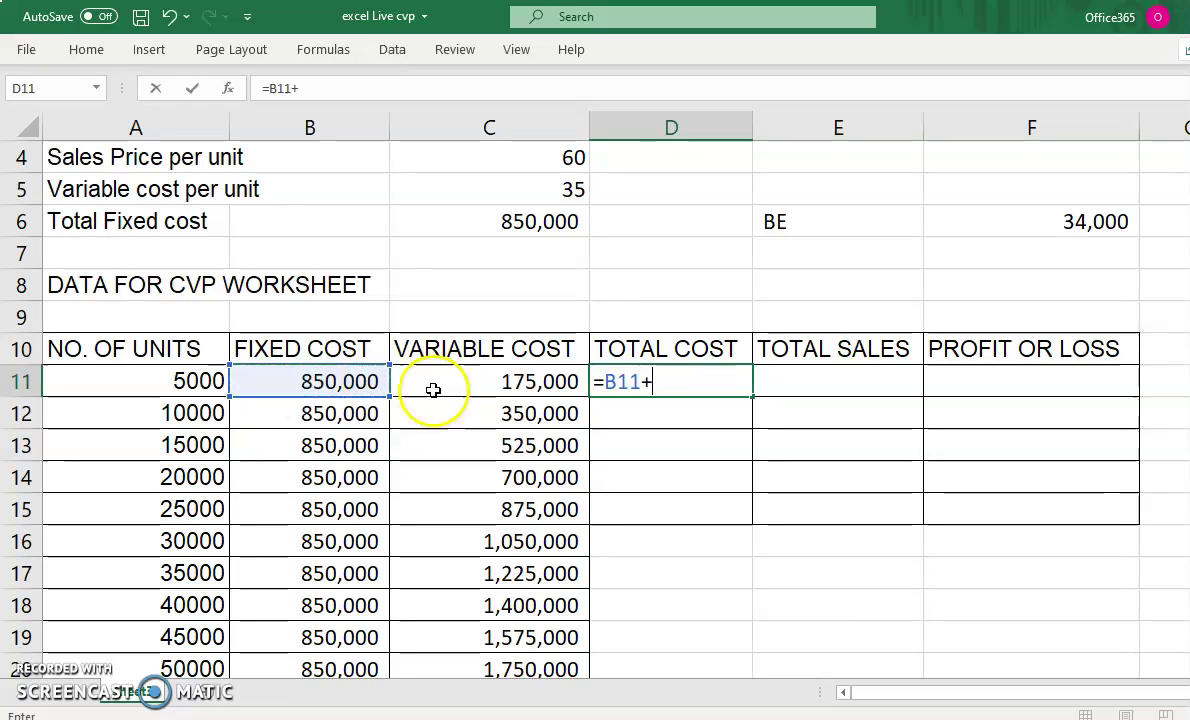
pyautogui.click(512, 378)
pyautogui.press('Return')
pyautogui.click(680, 383)
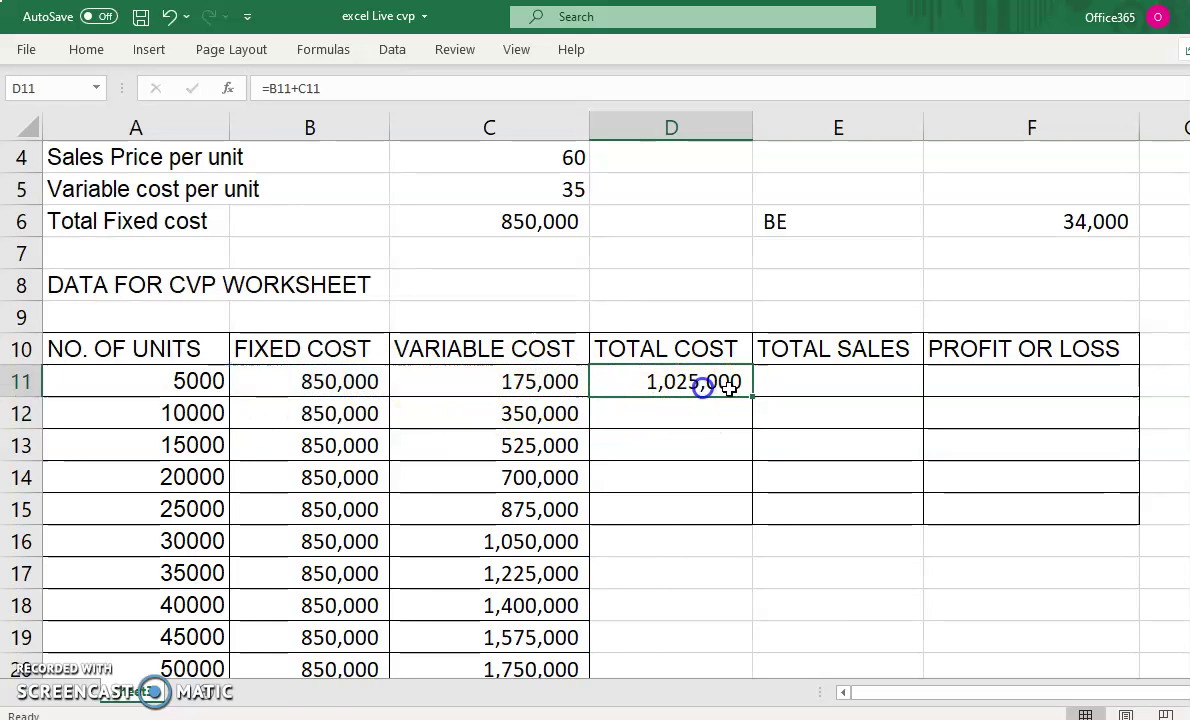
pyautogui.moveTo(752, 398); pyautogui.dragTo(723, 677)
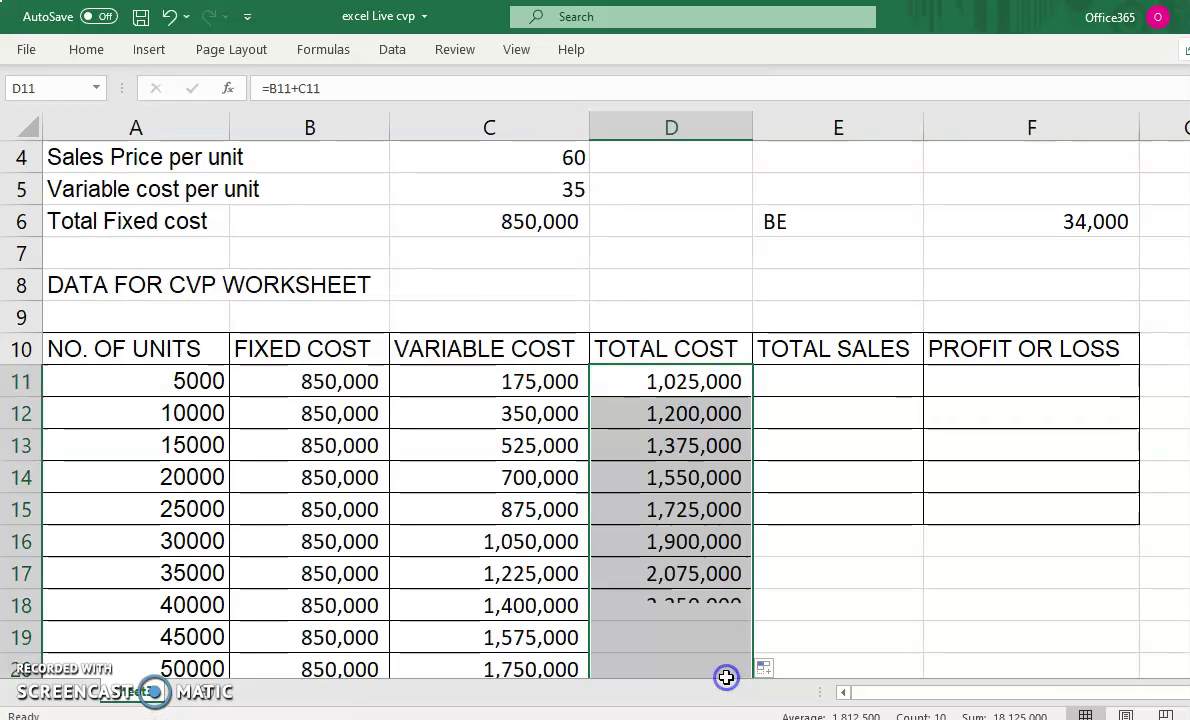
# Step: Build the total sales formula =A11*C4 in E11, multiplying the number of units by the sales price per unit
pyautogui.click(852, 379)
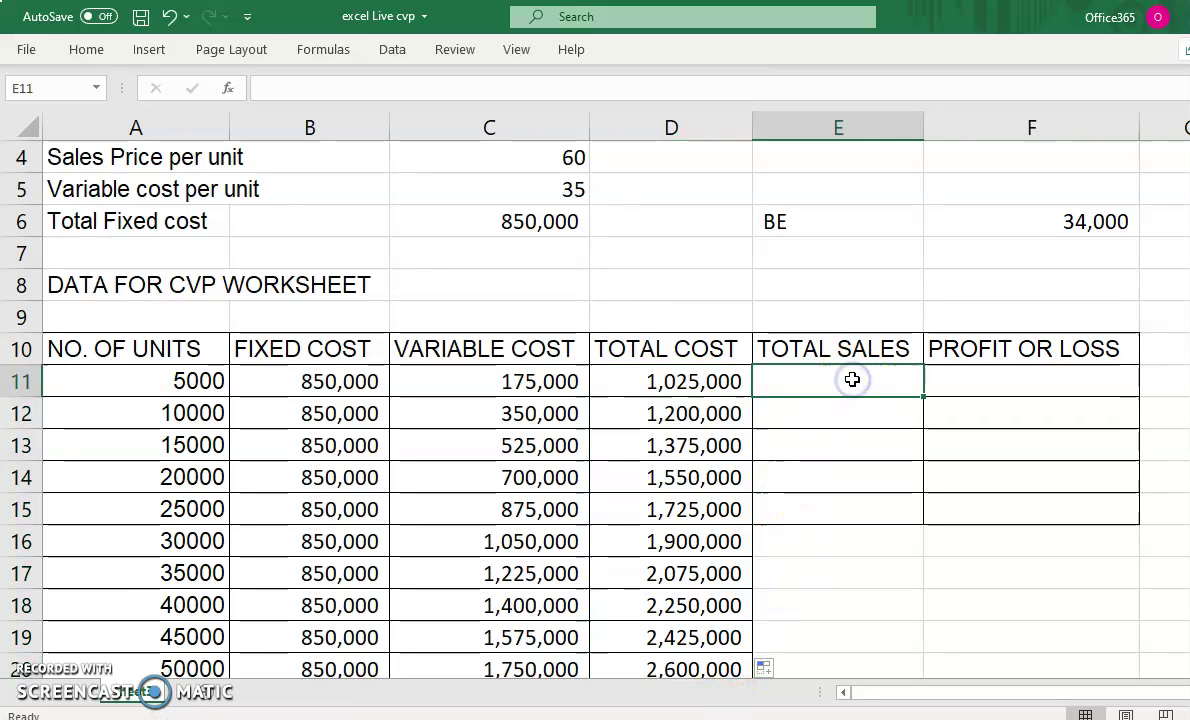
pyautogui.write('=')
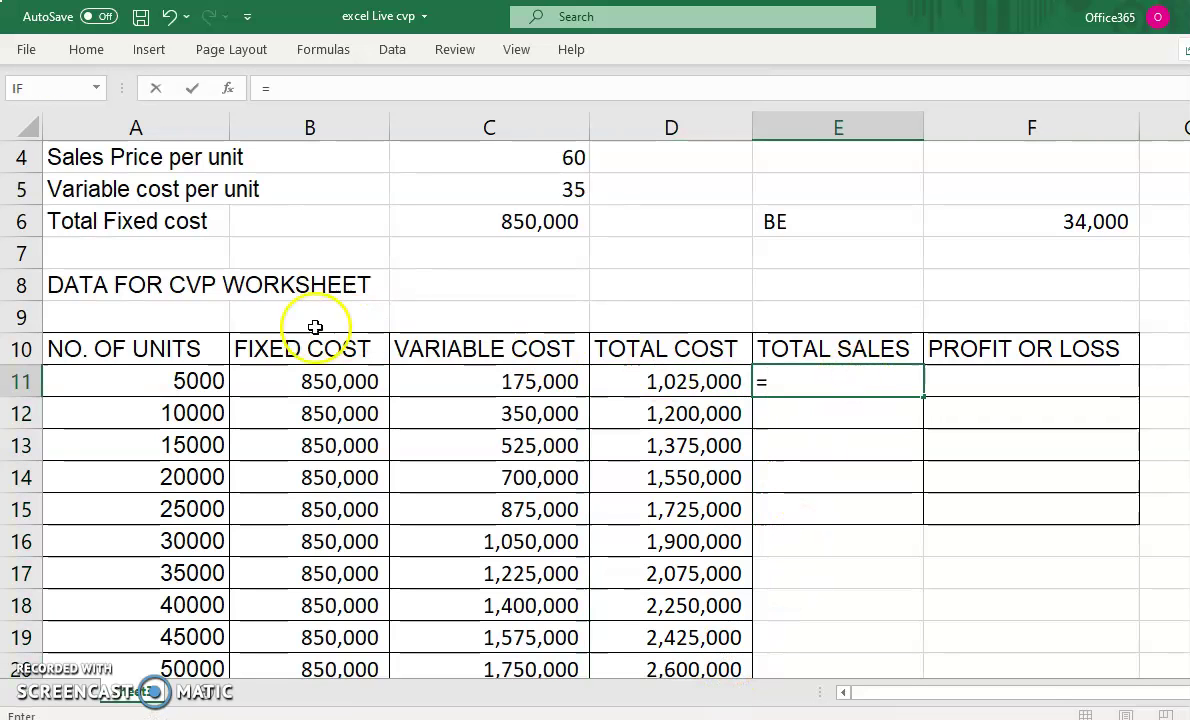
pyautogui.click(193, 381)
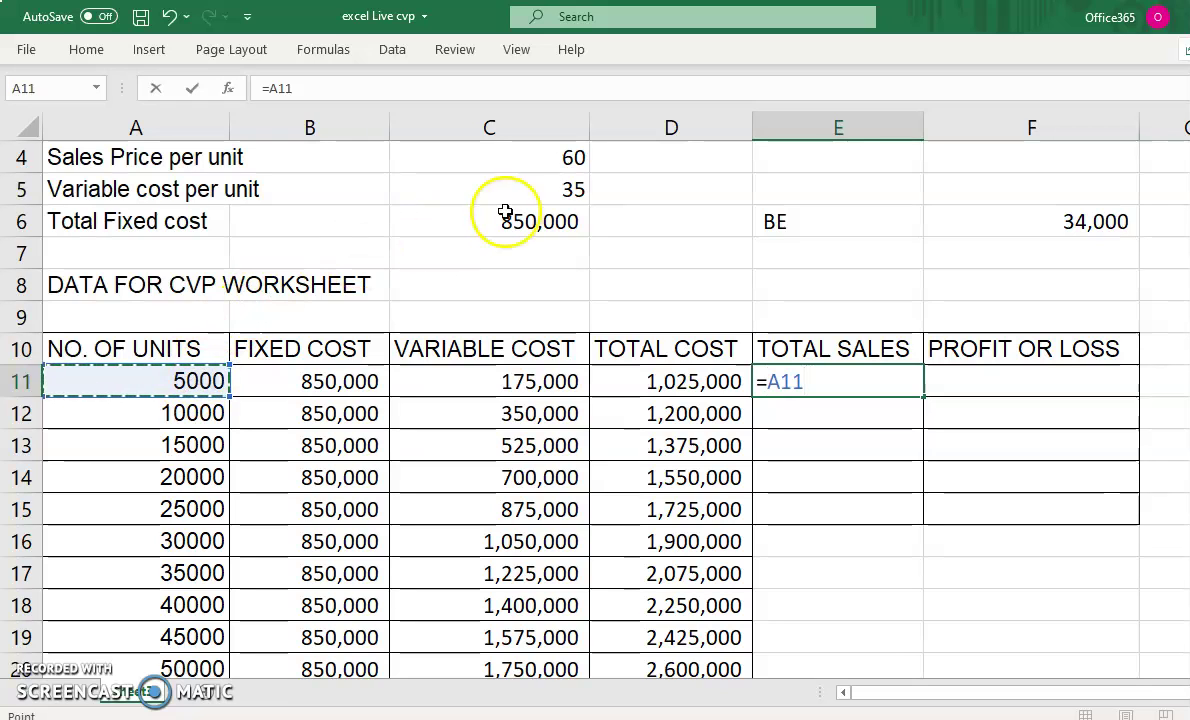
pyautogui.click(548, 163)
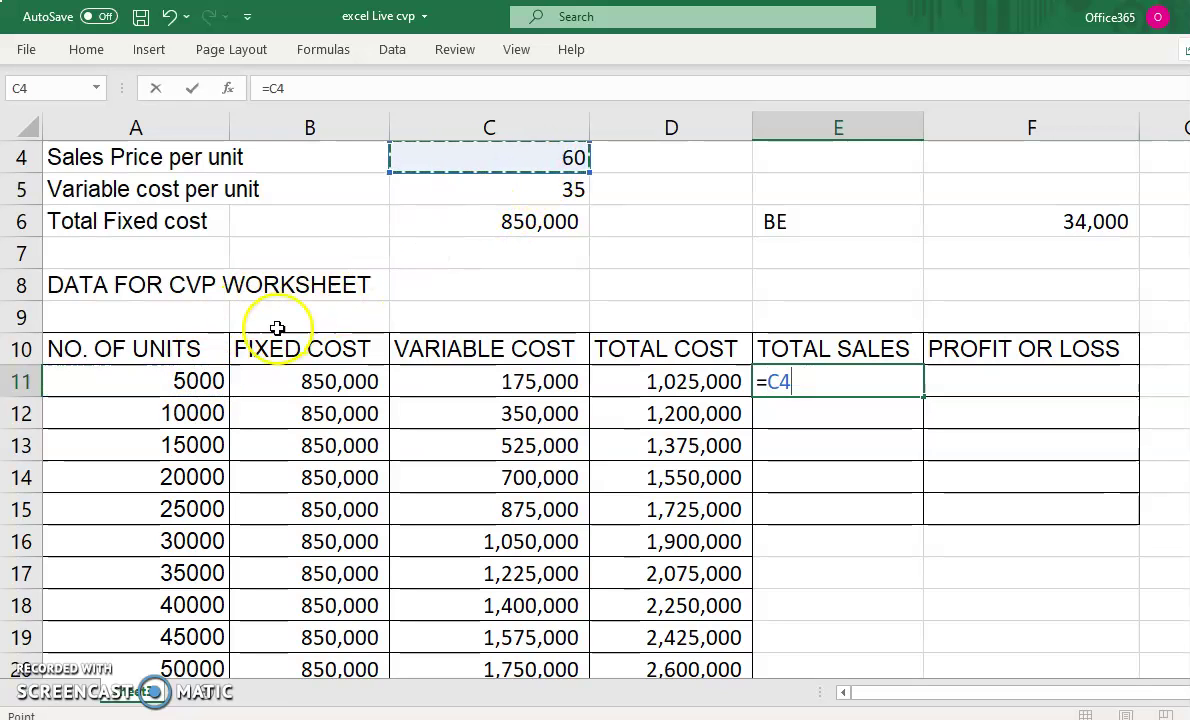
pyautogui.click(187, 381)
pyautogui.write('*')
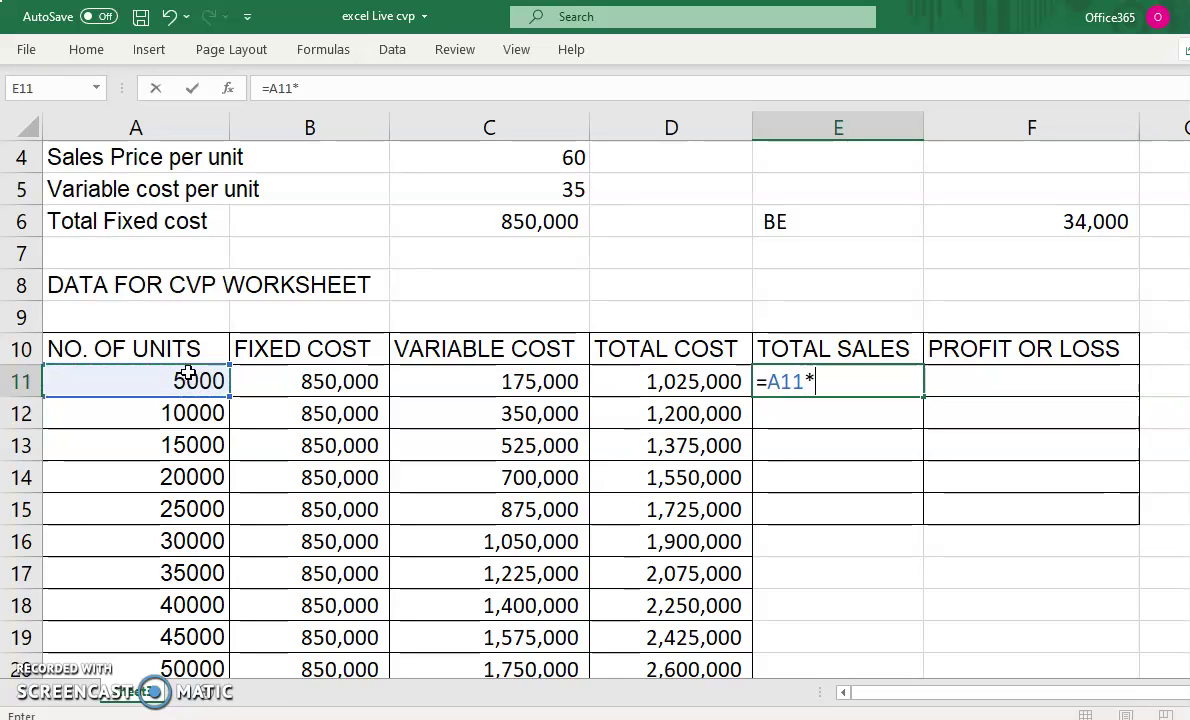
pyautogui.click(556, 160)
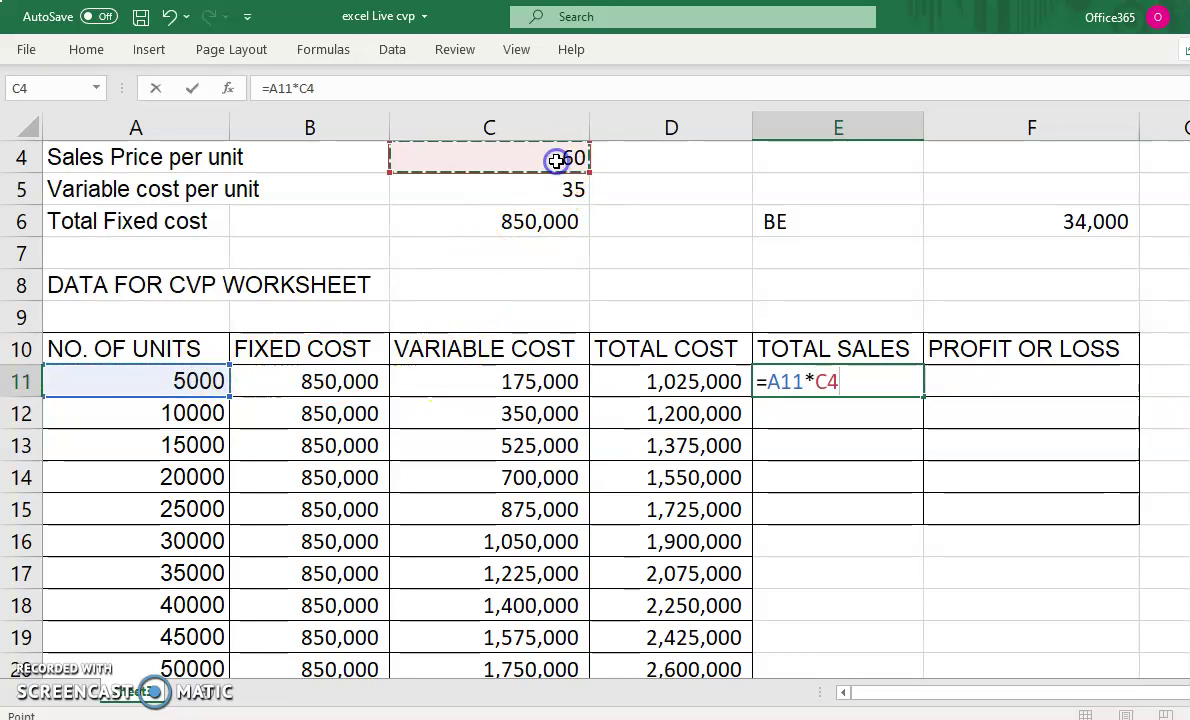
# Step: Make the sales price reference in E11 absolute as =A11*$C$4 and fill the formula down through E20
pyautogui.click(301, 88)
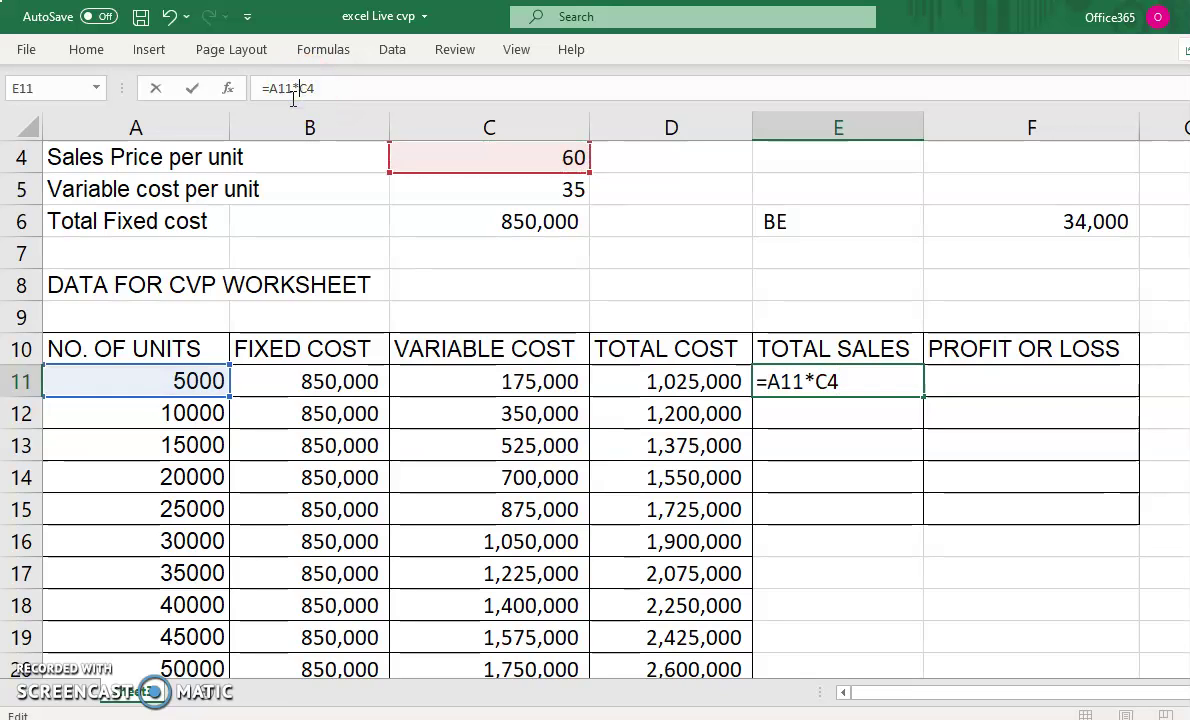
pyautogui.write('$')
pyautogui.click(316, 88)
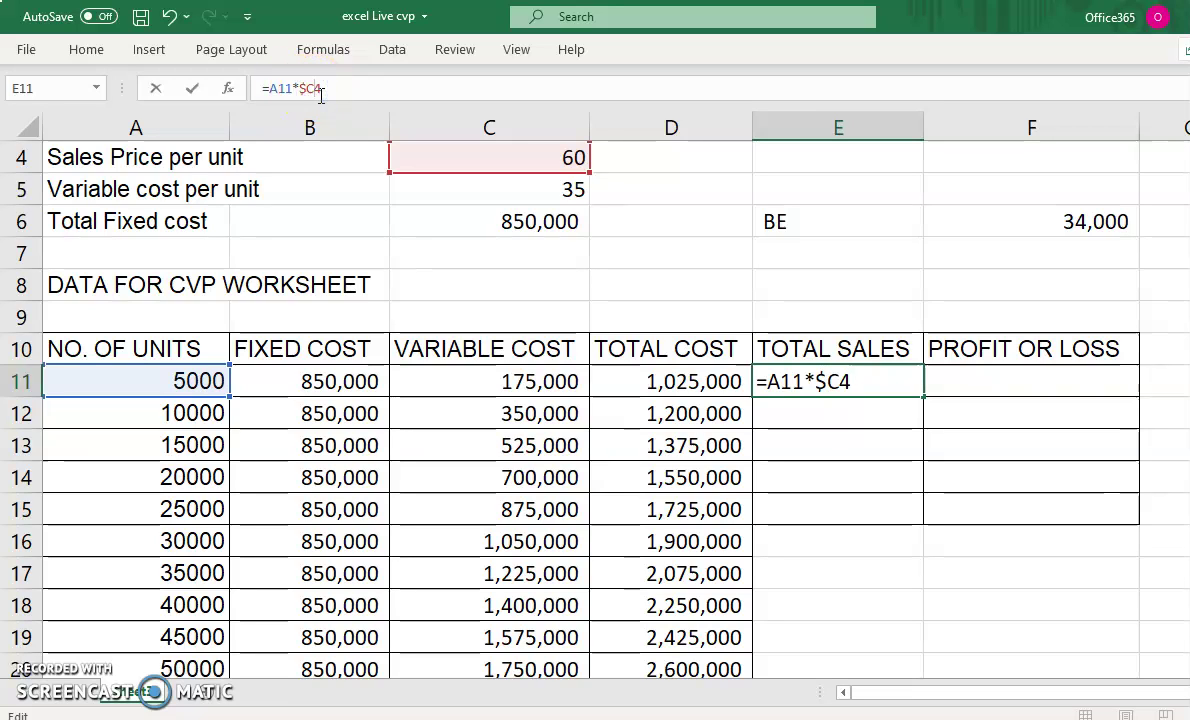
pyautogui.write('$')
pyautogui.press('Return')
pyautogui.click(850, 381)
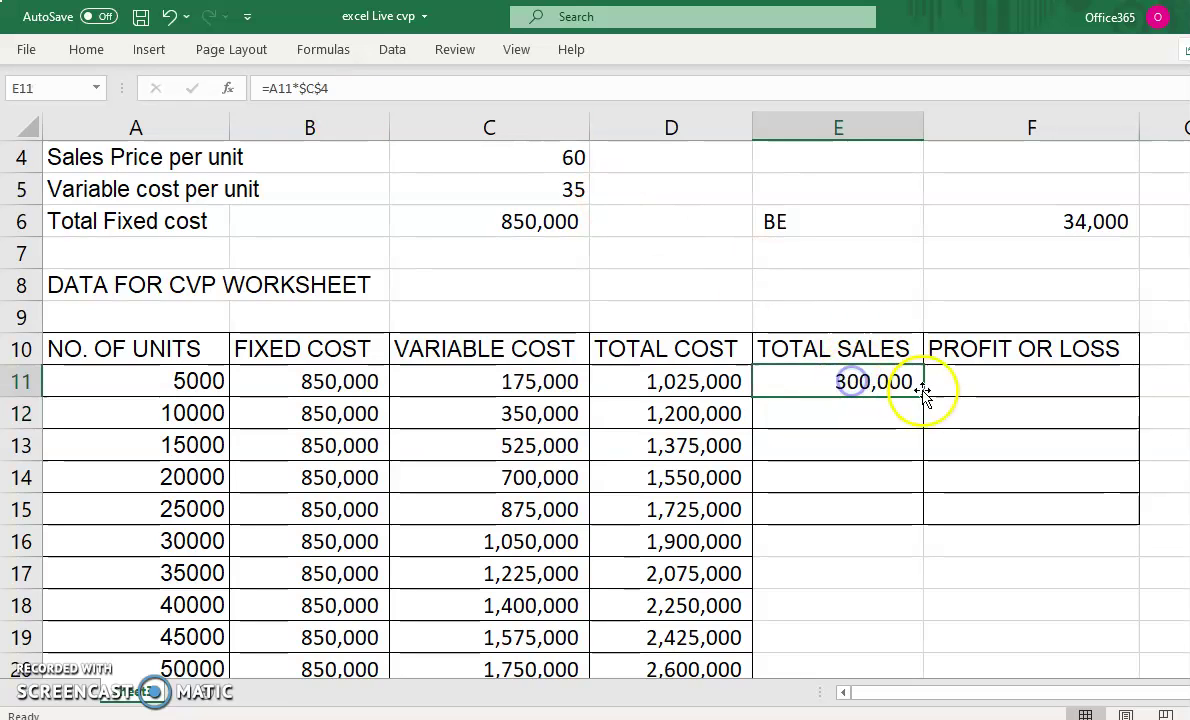
pyautogui.moveTo(923, 397); pyautogui.dragTo(905, 676)
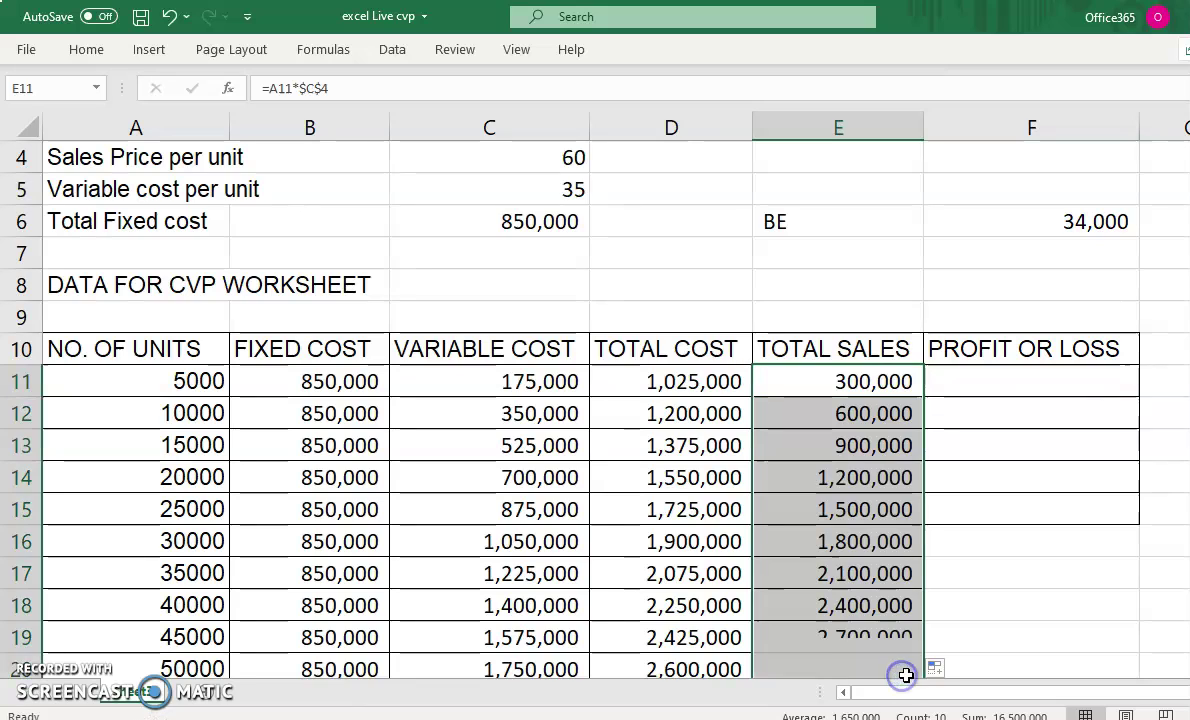
# Step: Calculate the profit or loss in F11 with the formula =E11-D11 and fill it down through F20
pyautogui.click(1076, 389)
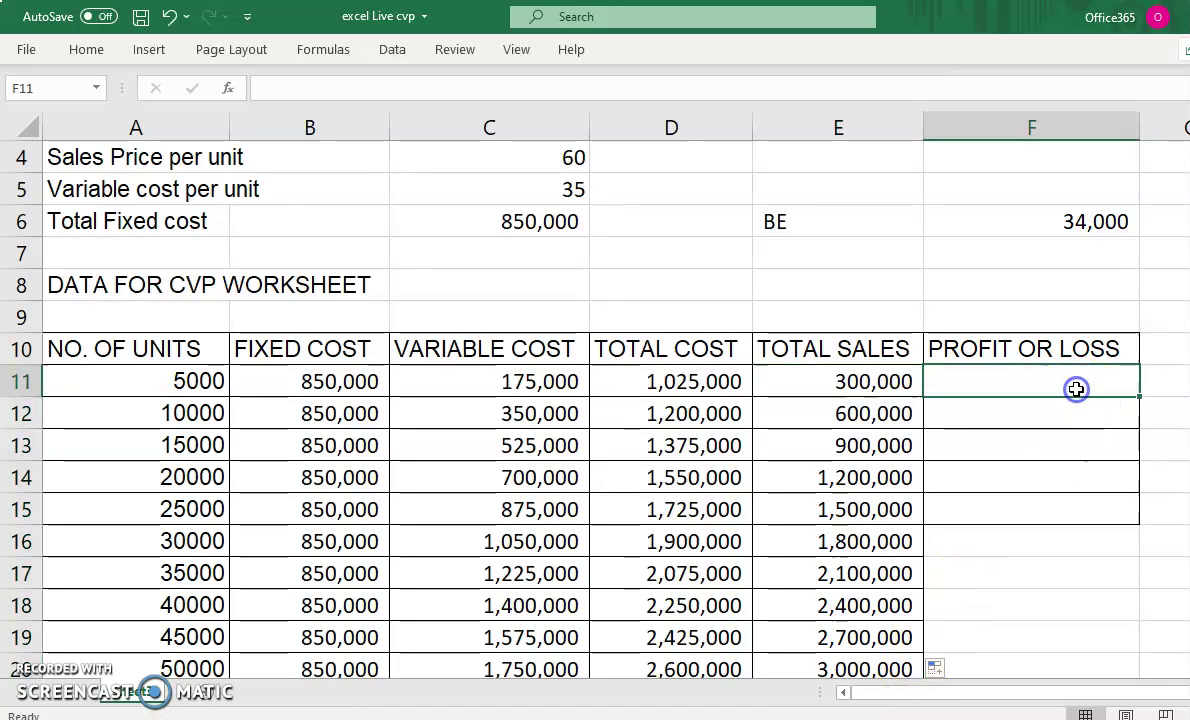
pyautogui.write('=')
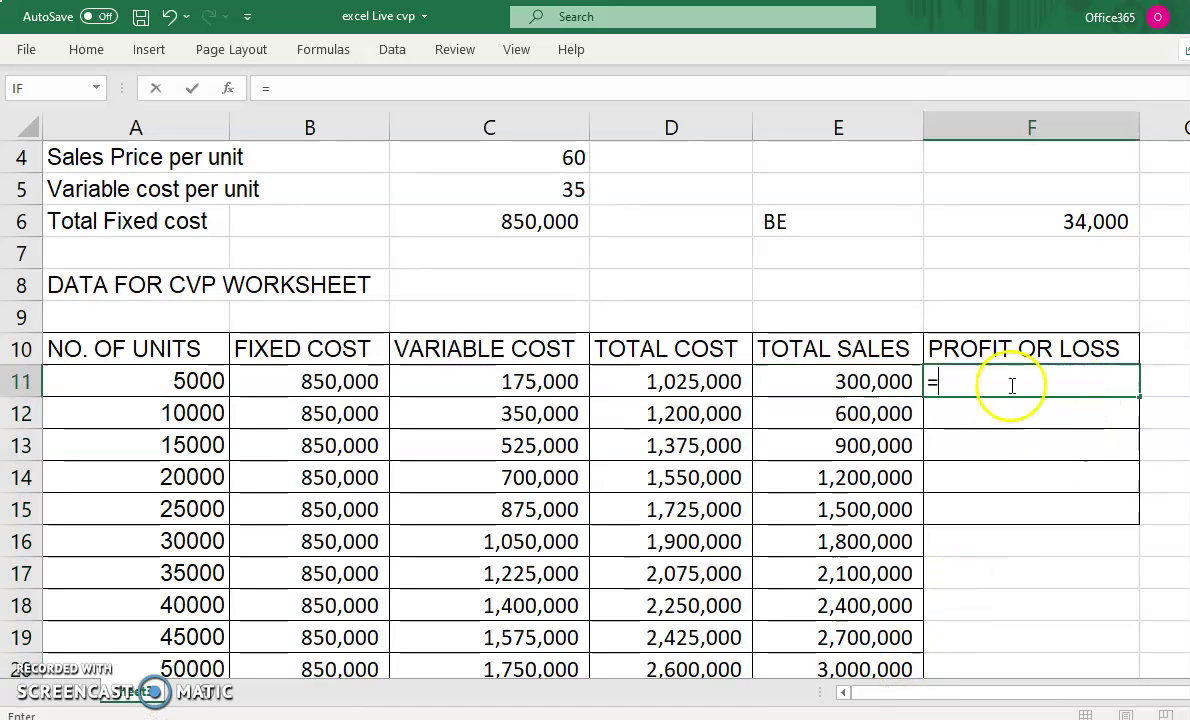
pyautogui.click(897, 380)
pyautogui.write('-')
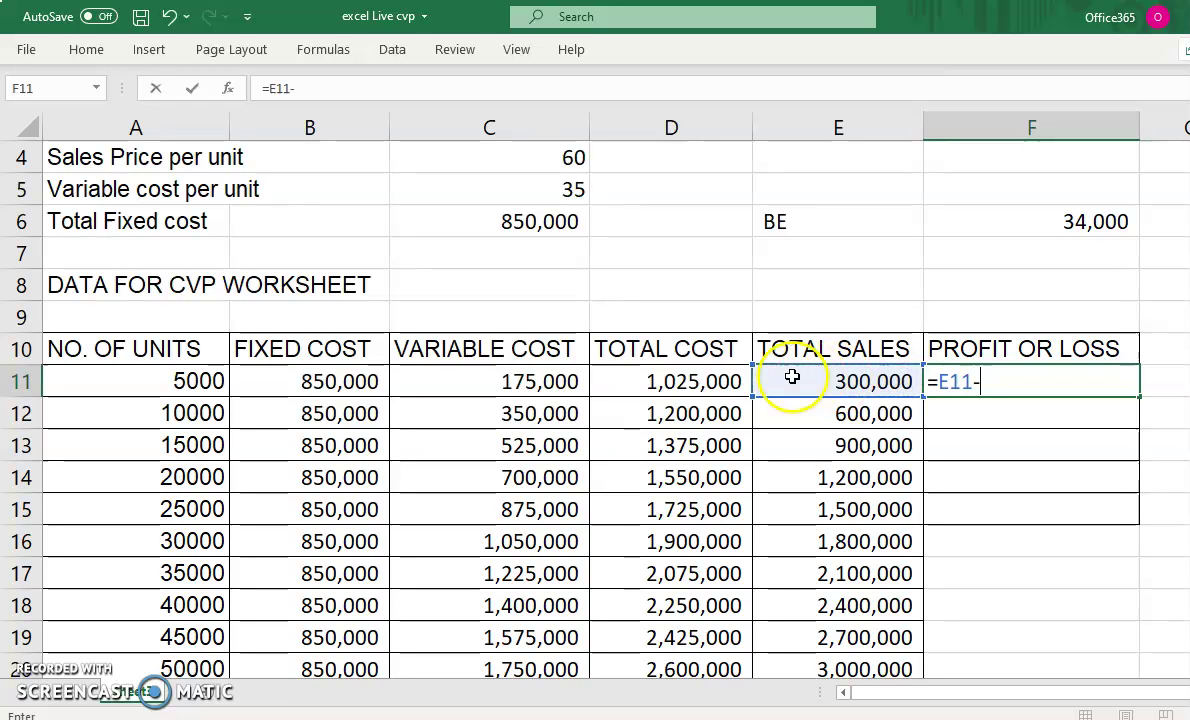
pyautogui.click(660, 381)
pyautogui.press('Return')
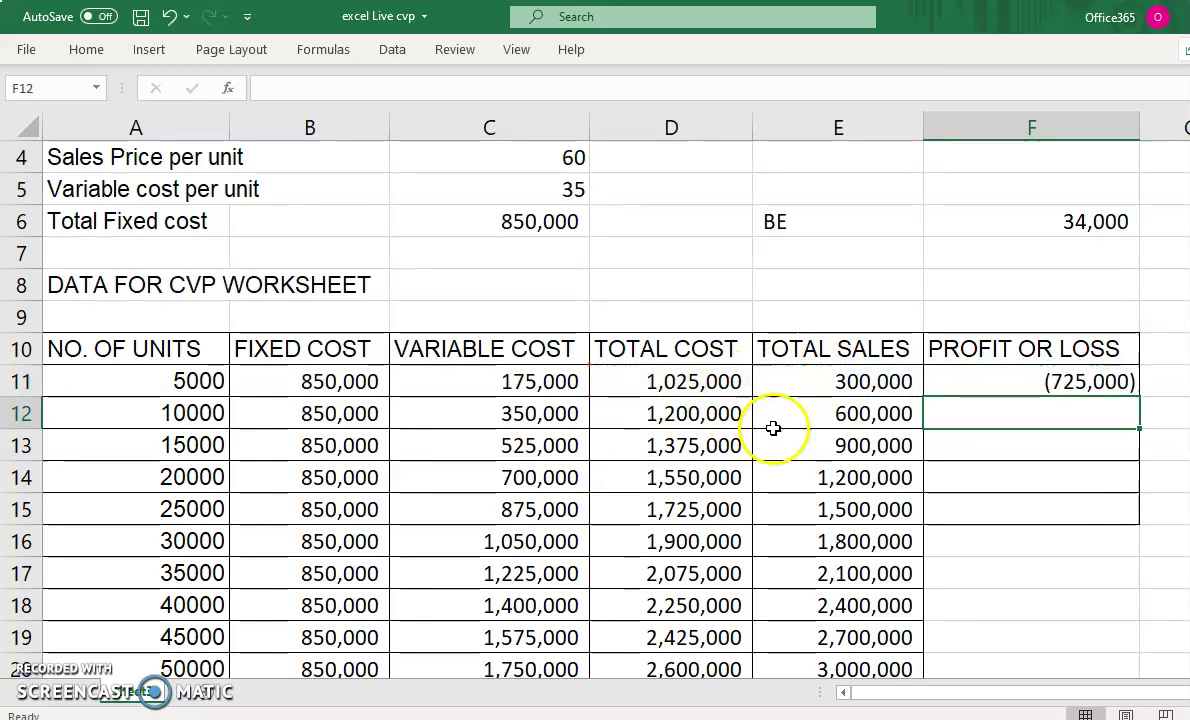
pyautogui.click(1020, 381)
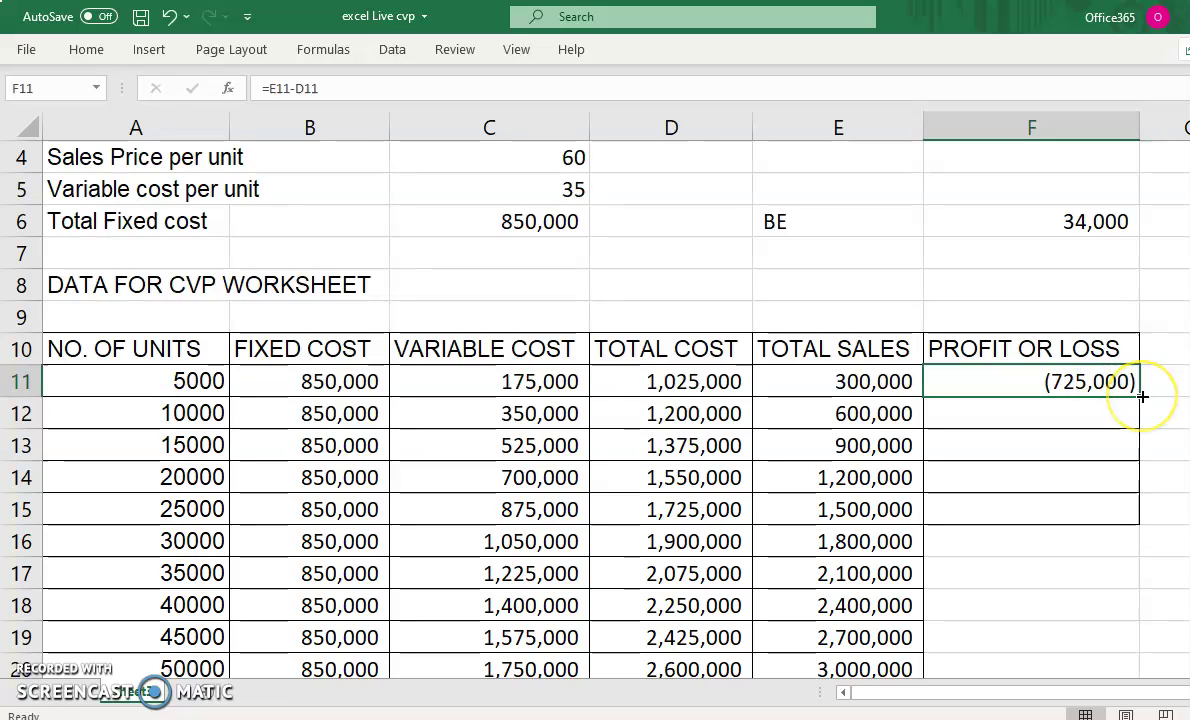
pyautogui.moveTo(1141, 396); pyautogui.dragTo(1126, 672)
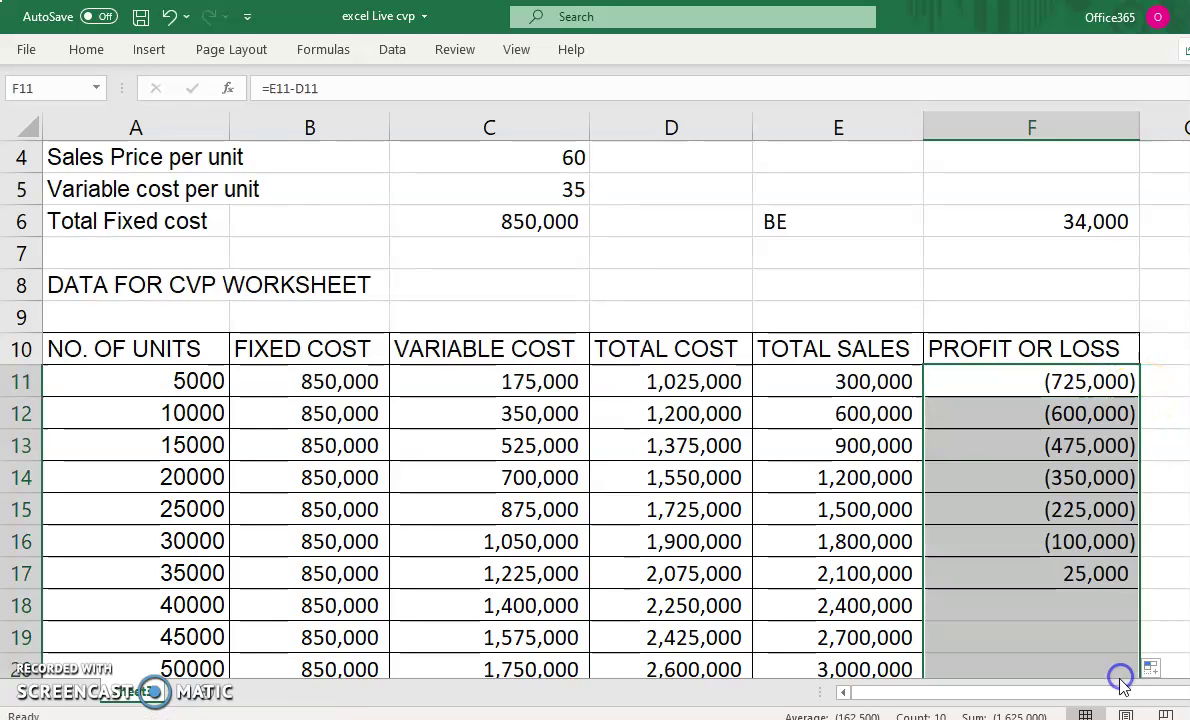
pyautogui.click(1117, 660)
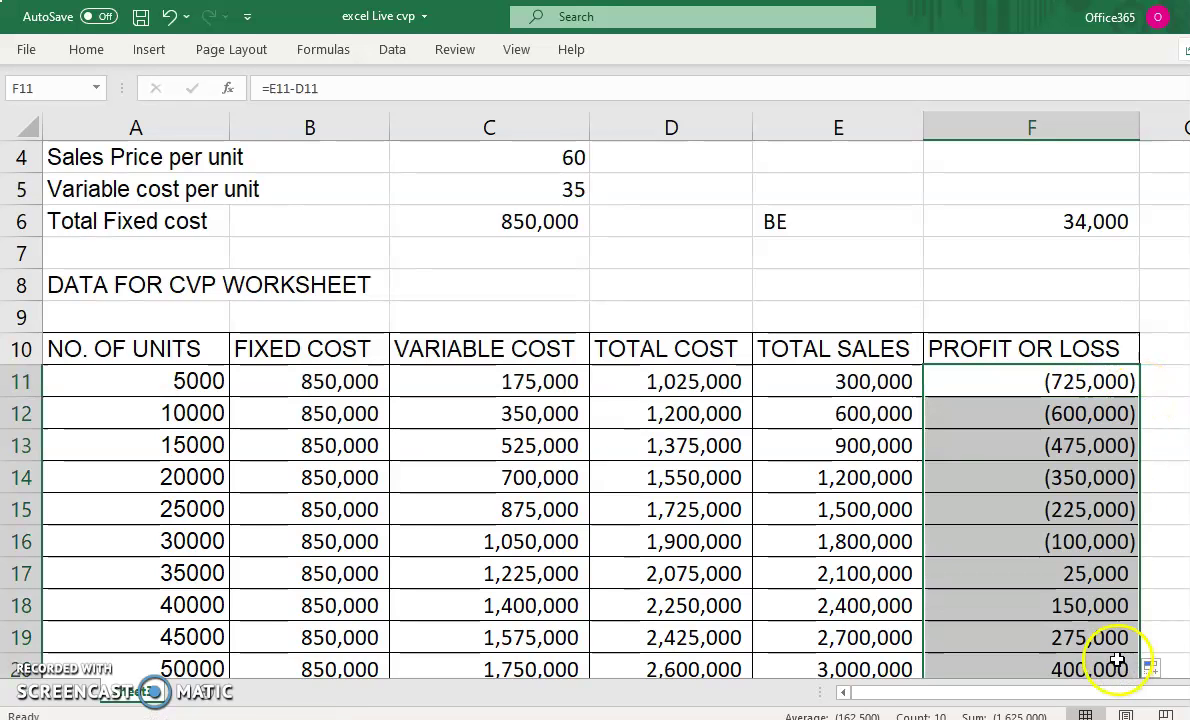
pyautogui.click(1090, 573)
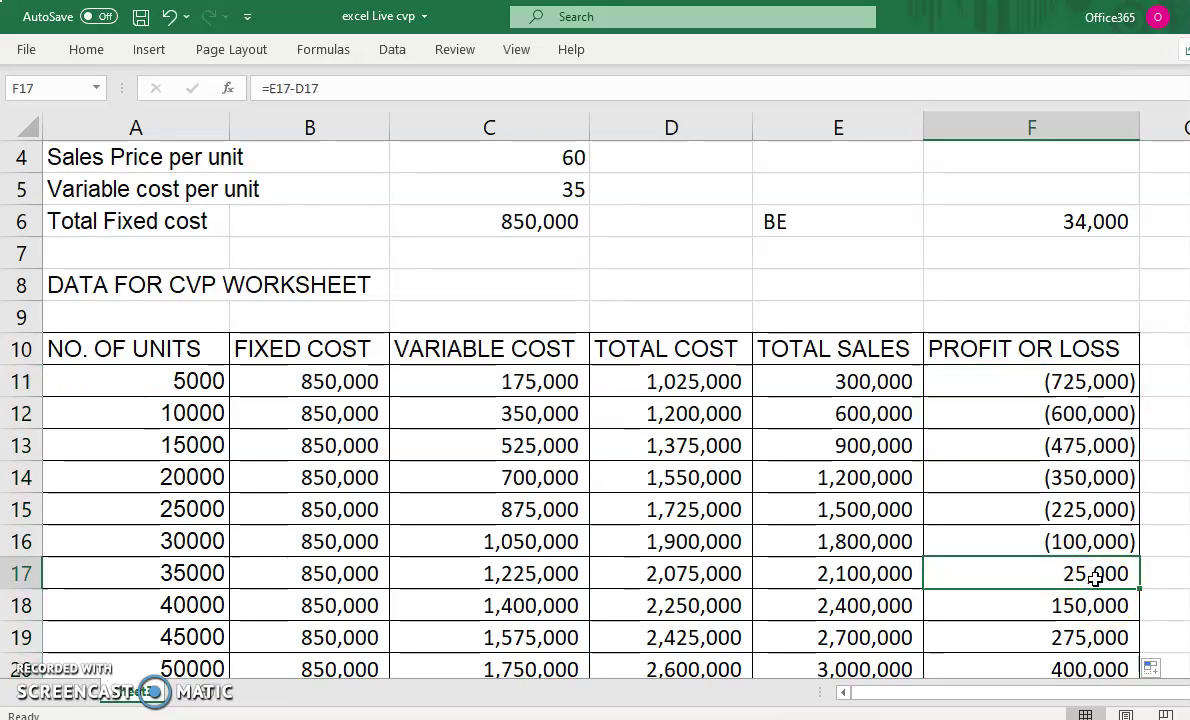
# Step: Insert a basic 2-D line chart of the total cost and total sales columns, D10:E20
pyautogui.hotkey('ctrl', 'a')
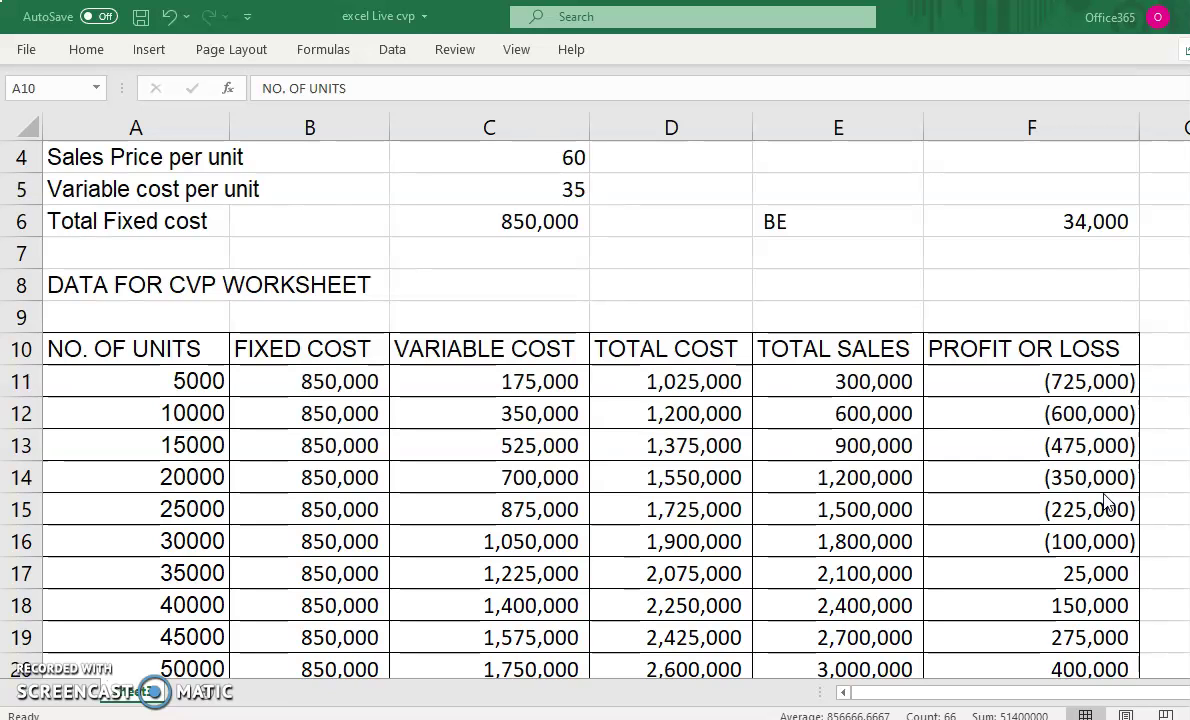
pyautogui.scroll(-1, 1107, 503)
pyautogui.press('Right')
pyautogui.press('Right')
pyautogui.press('Right')
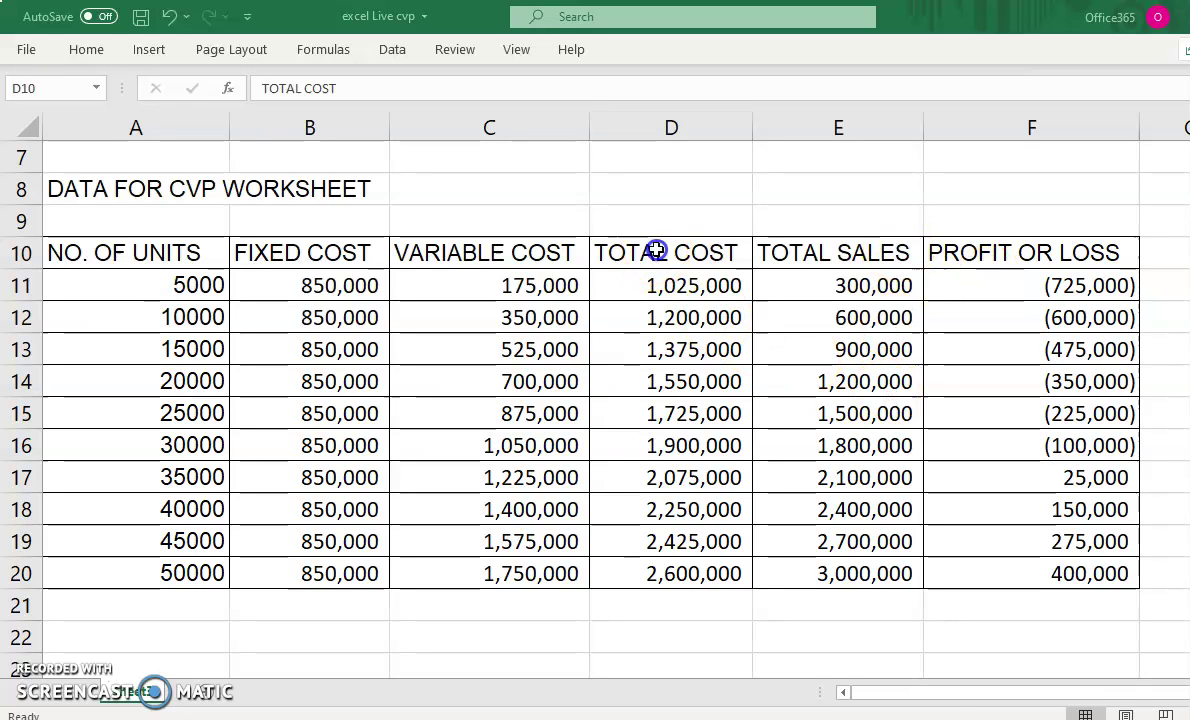
pyautogui.moveTo(677, 244); pyautogui.dragTo(692, 570)
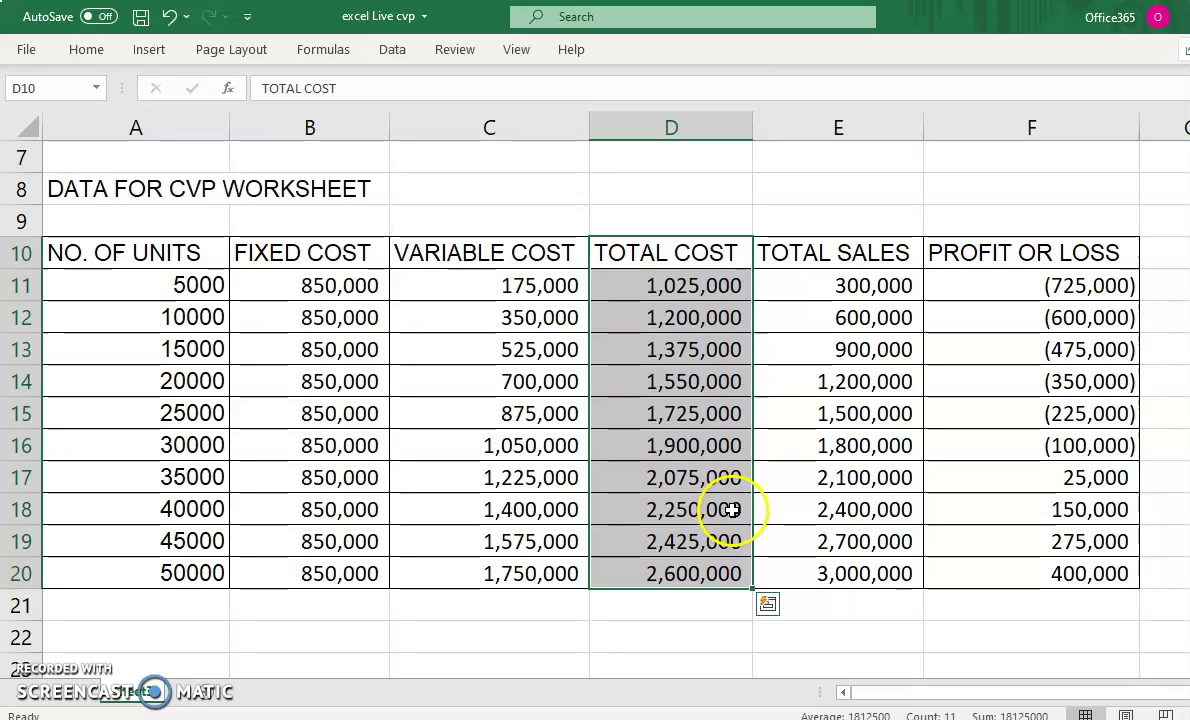
pyautogui.moveTo(876, 250); pyautogui.dragTo(853, 579)
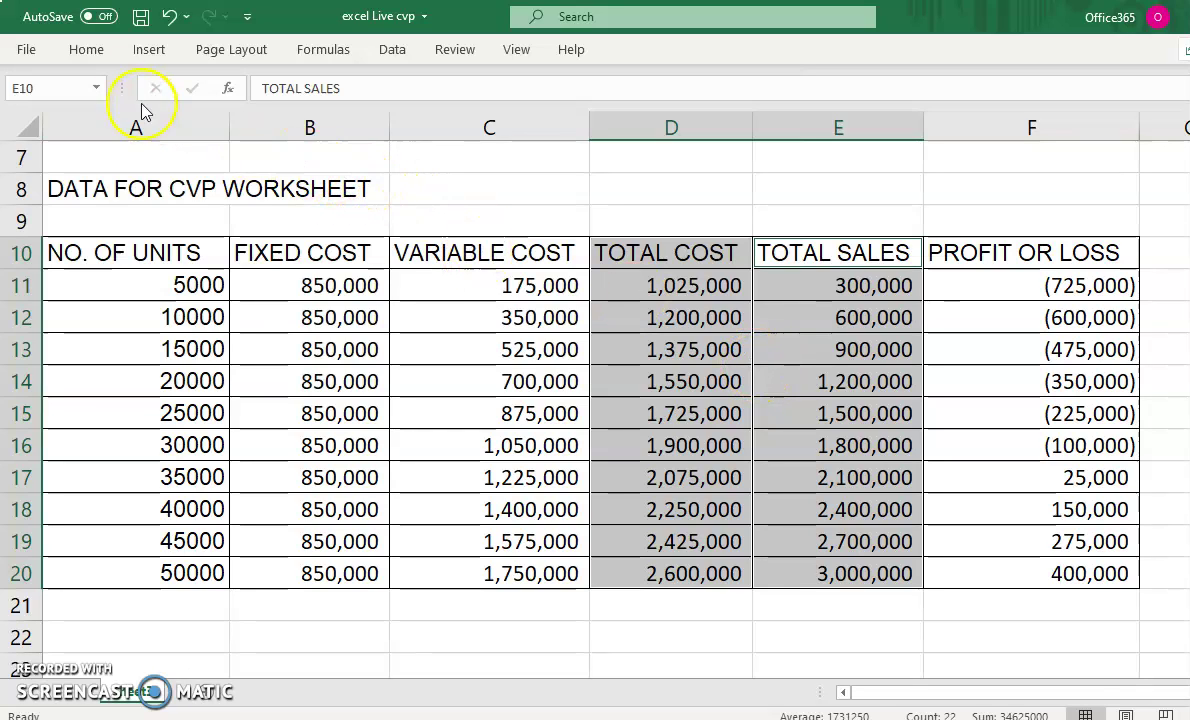
pyautogui.click(152, 50)
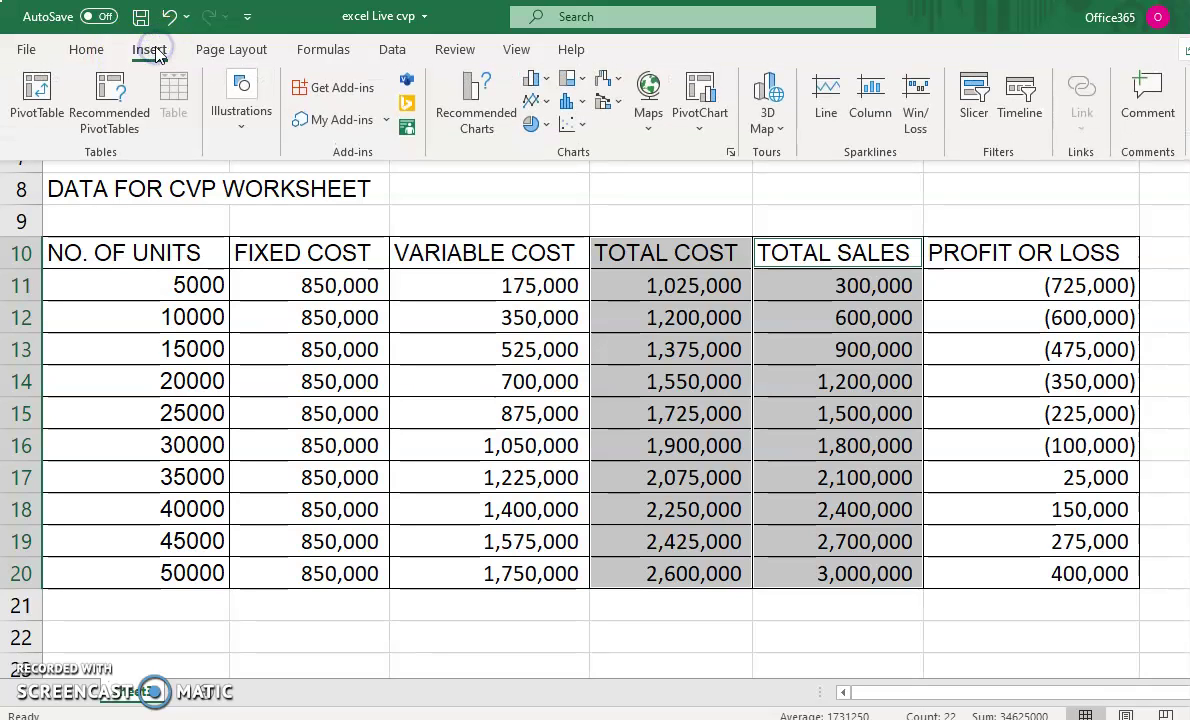
pyautogui.click(549, 103)
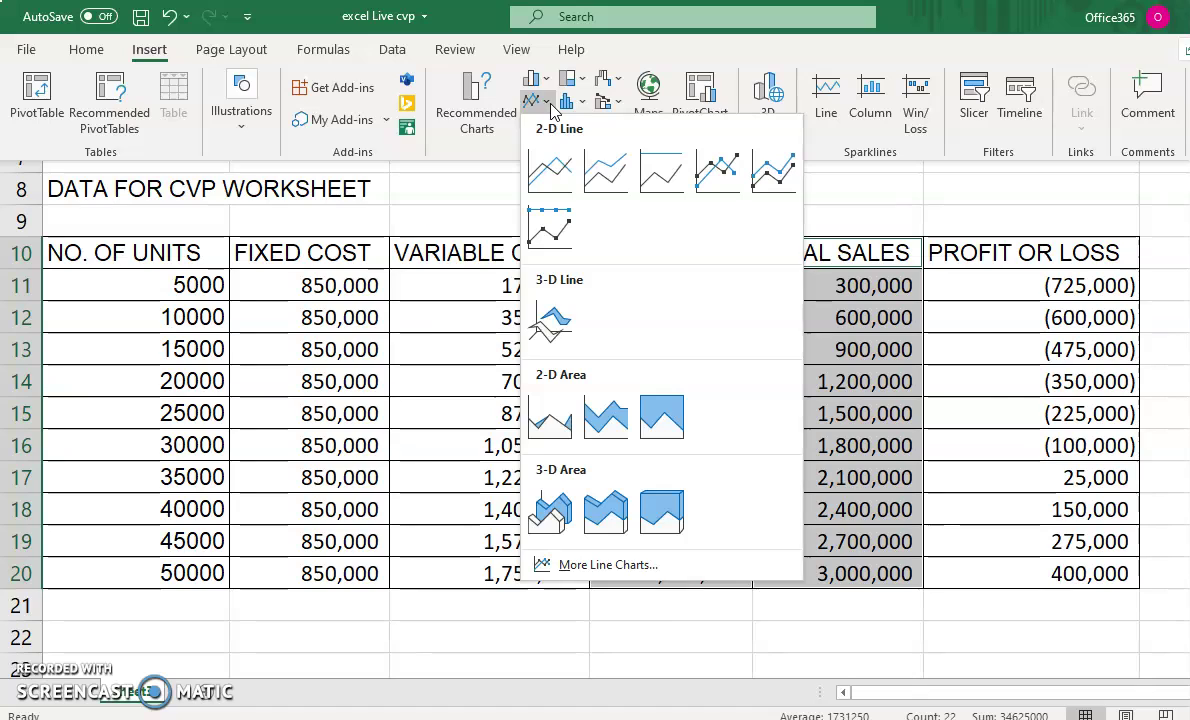
pyautogui.click(549, 180)
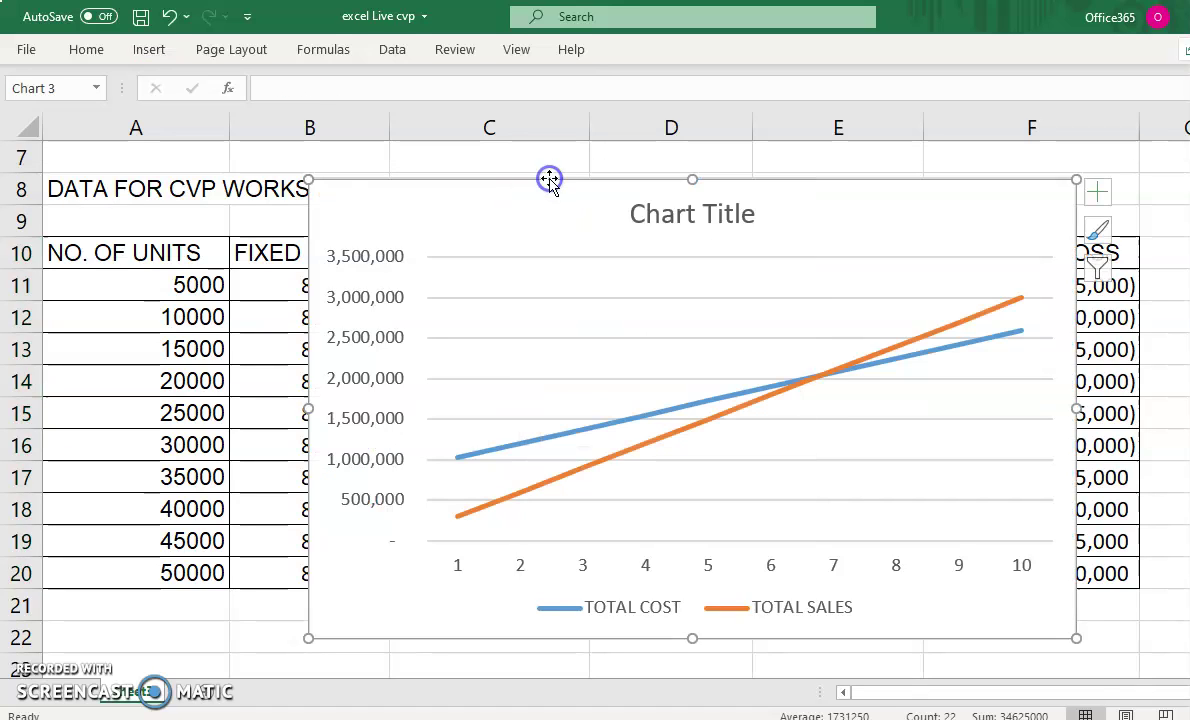
# Step: Replace the chart's placeholder title with CV
pyautogui.click(694, 216)
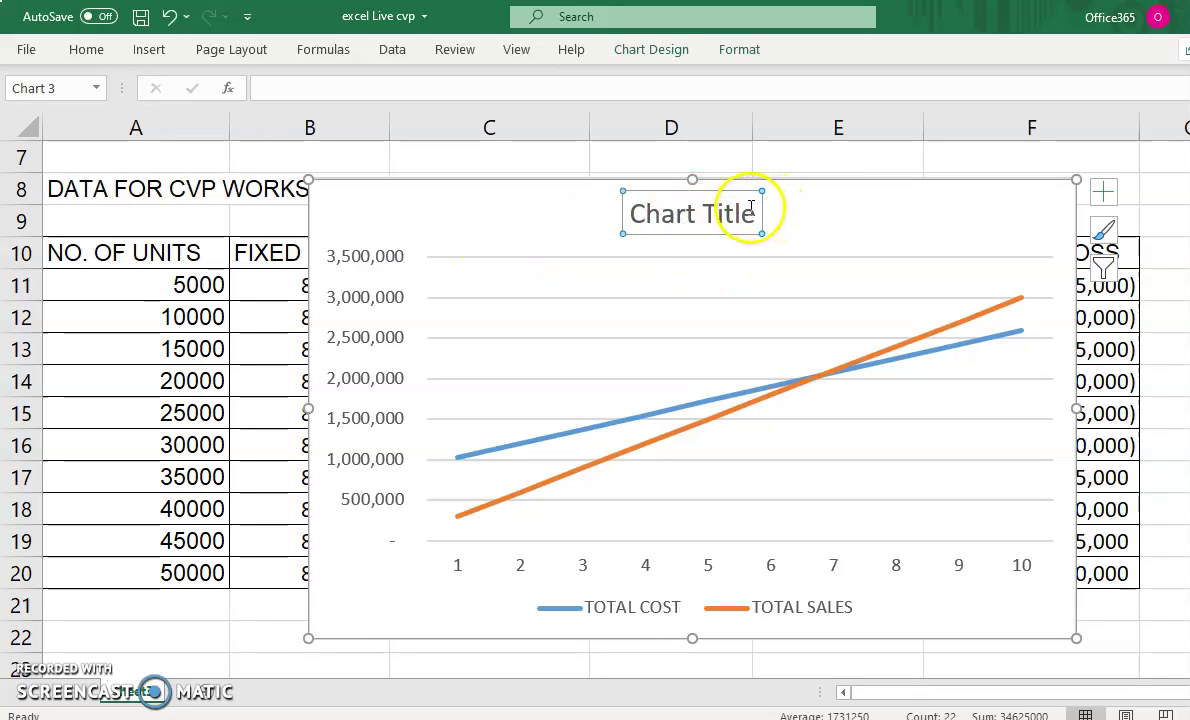
pyautogui.write('CV')
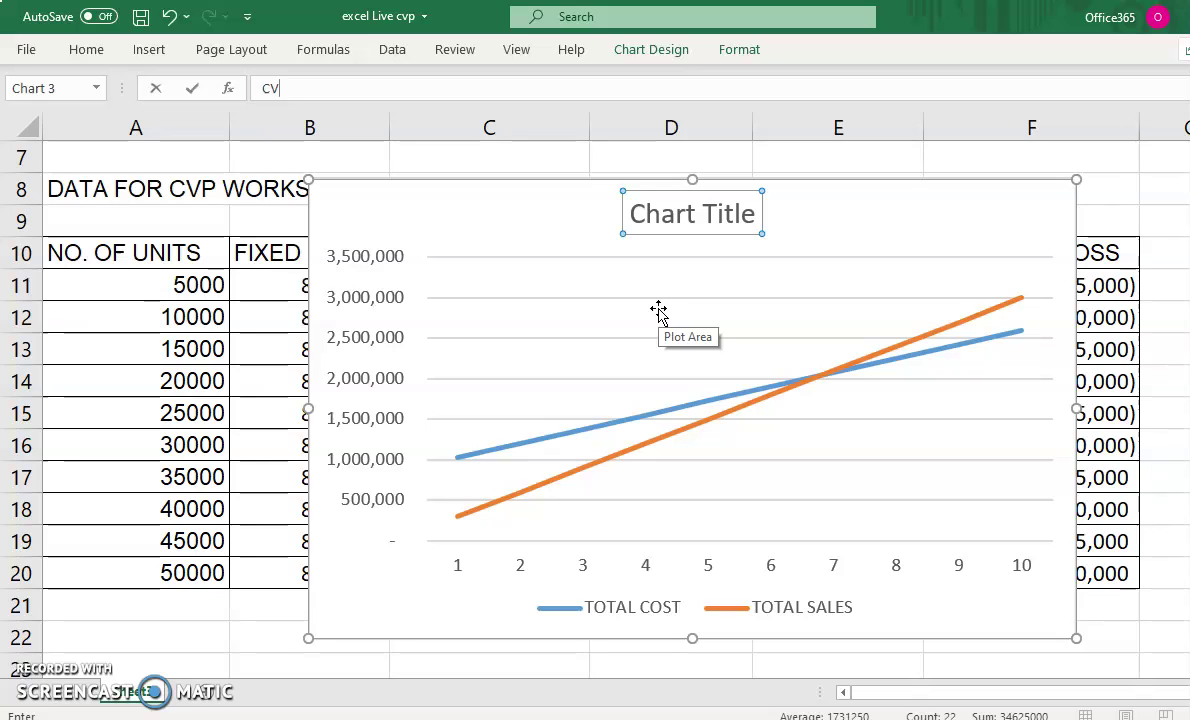
pyautogui.click(815, 565)
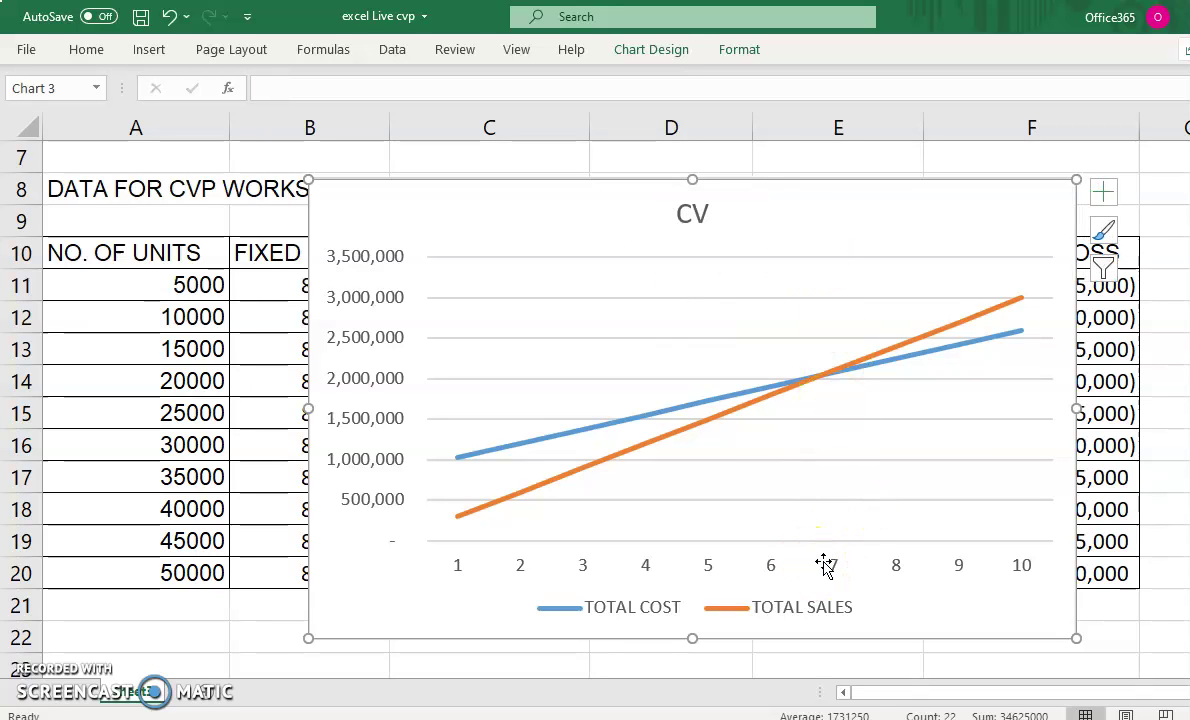
# Step: Set the chart's horizontal axis labels to the number of units in A11:A20
pyautogui.click(1022, 566)
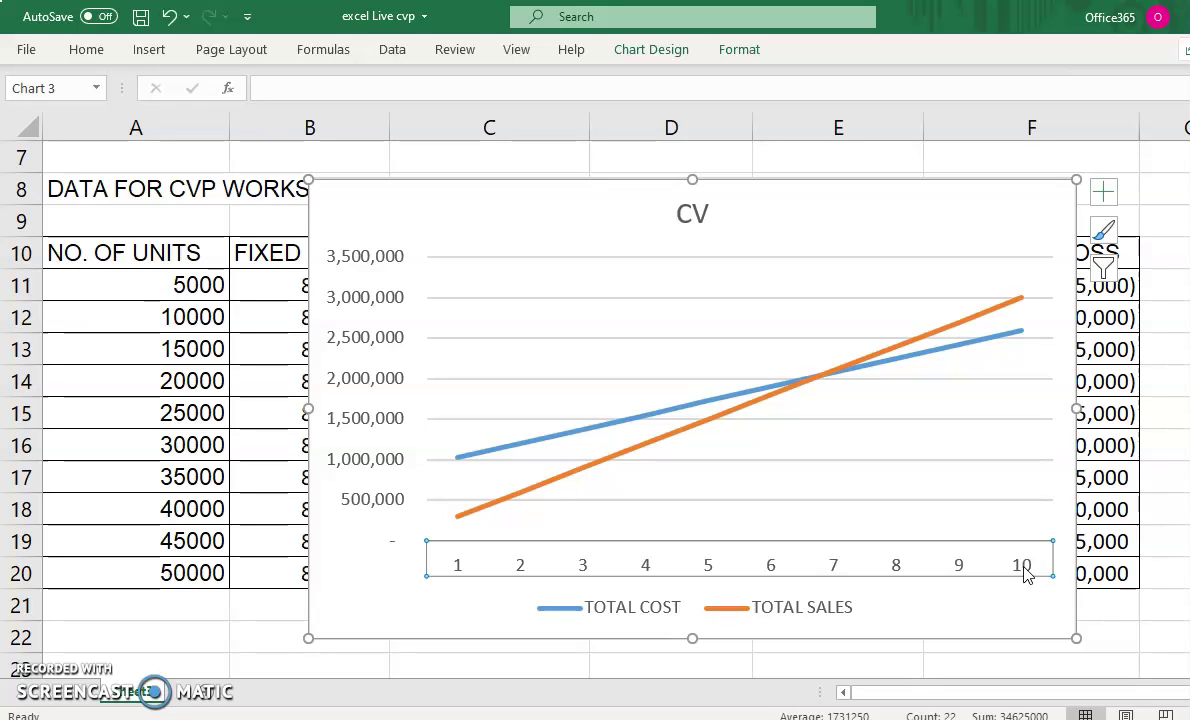
pyautogui.rightClick(1027, 575)
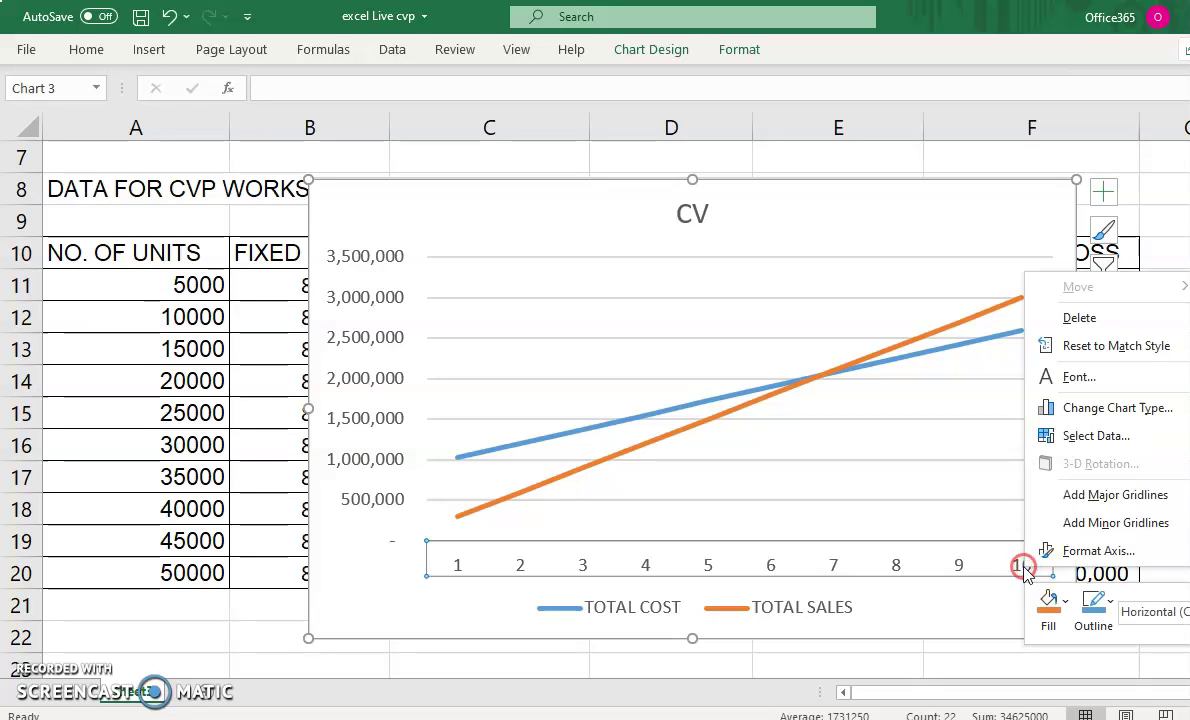
pyautogui.click(1108, 444)
pyautogui.click(1025, 515)
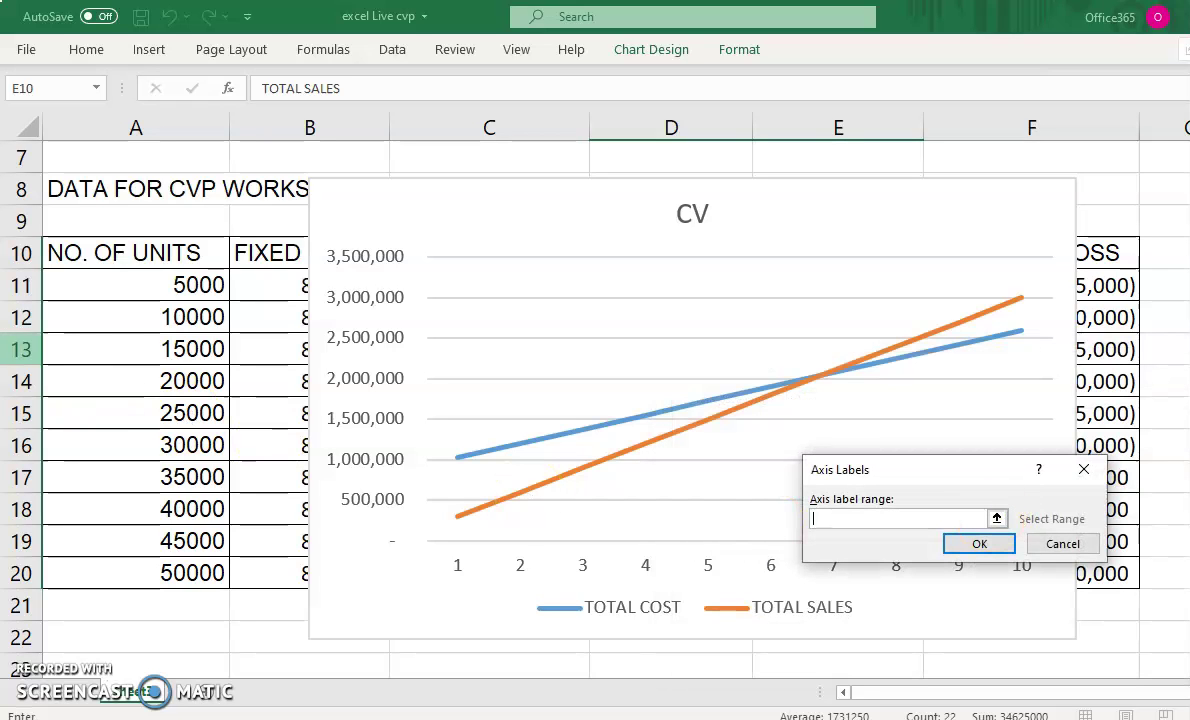
pyautogui.moveTo(133, 277); pyautogui.dragTo(144, 567)
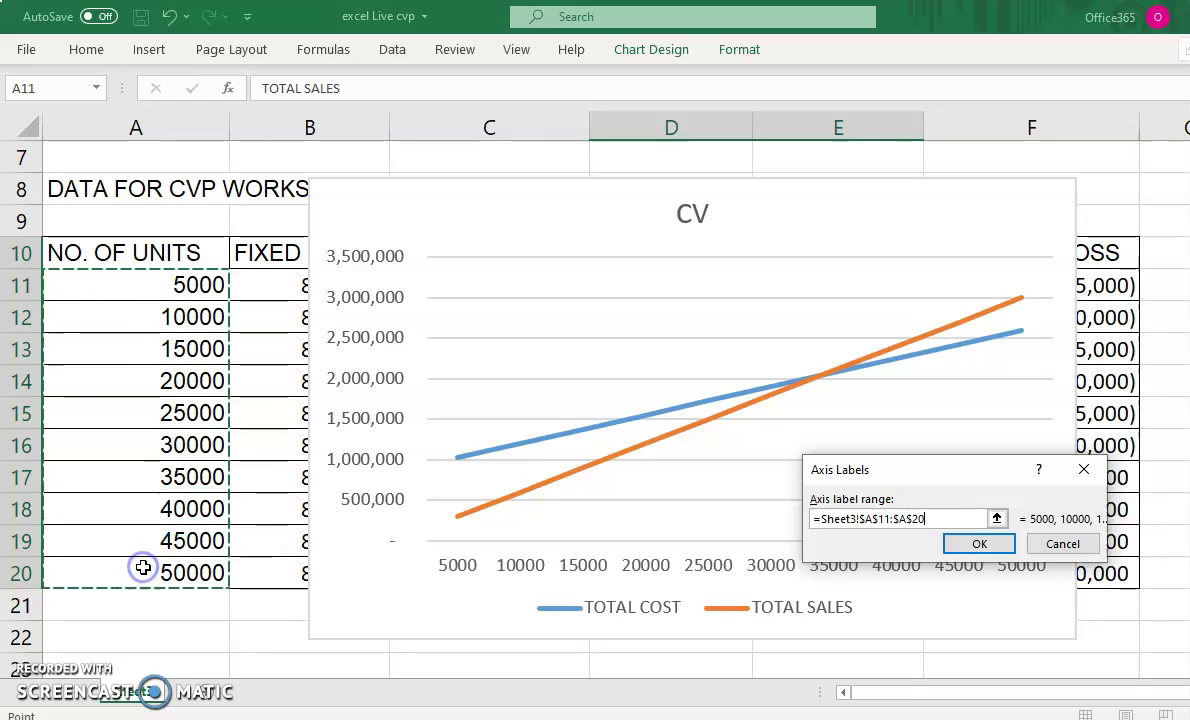
pyautogui.click(996, 550)
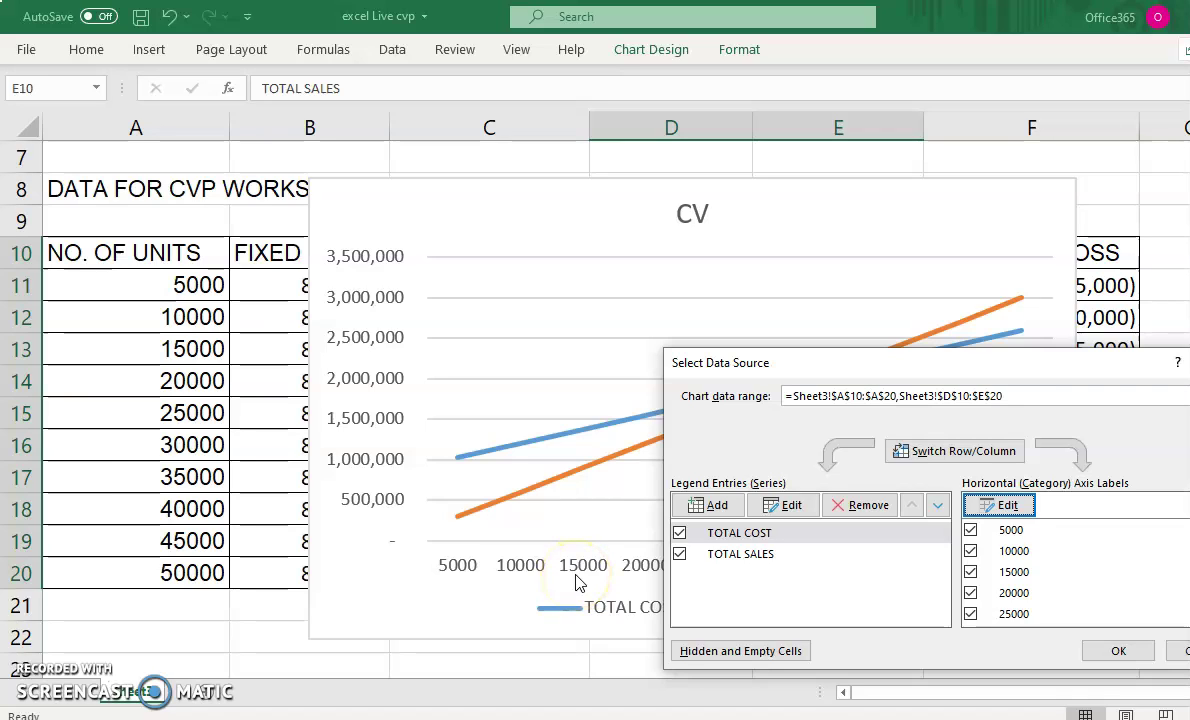
pyautogui.click(1125, 651)
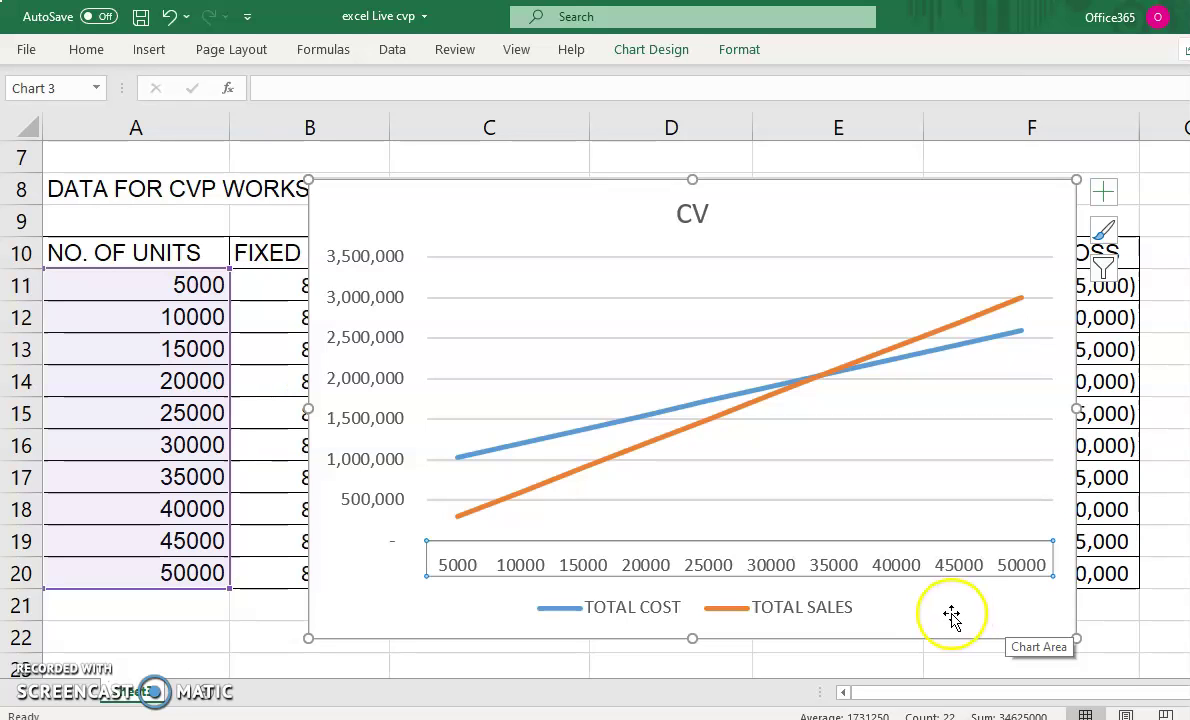
# Step: Extend the chart title to read CVP Analysis product EV1109
pyautogui.click(685, 214)
pyautogui.click(709, 214)
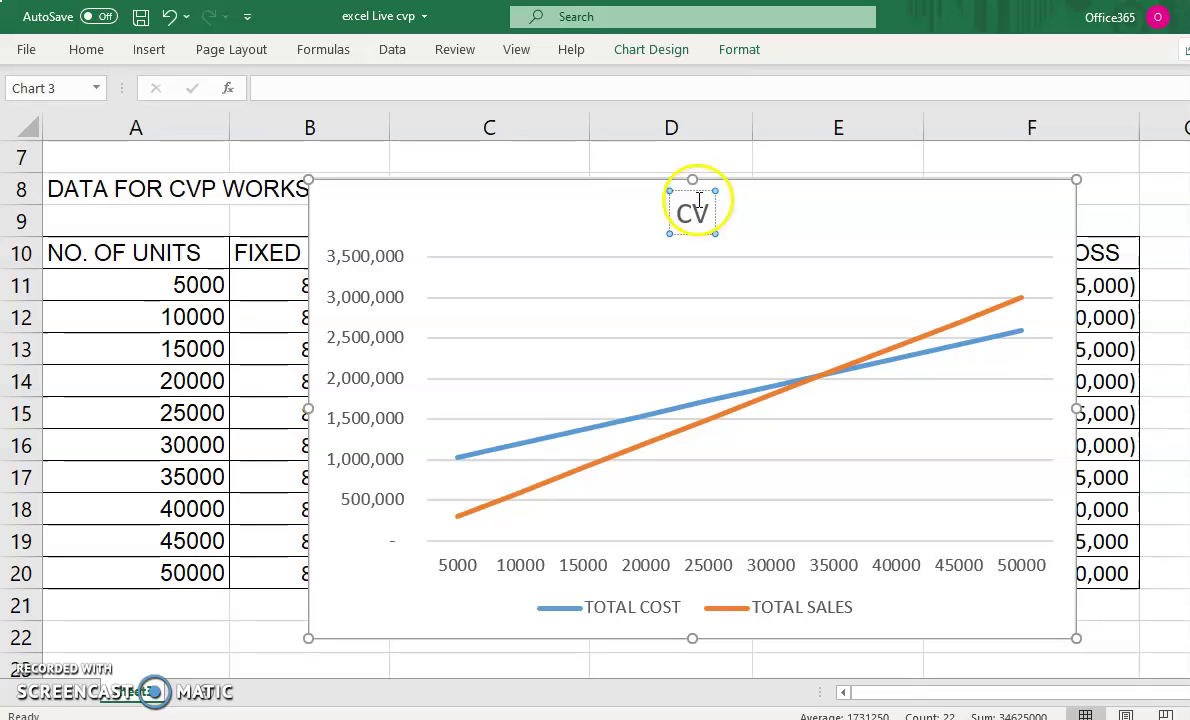
pyautogui.write('P')
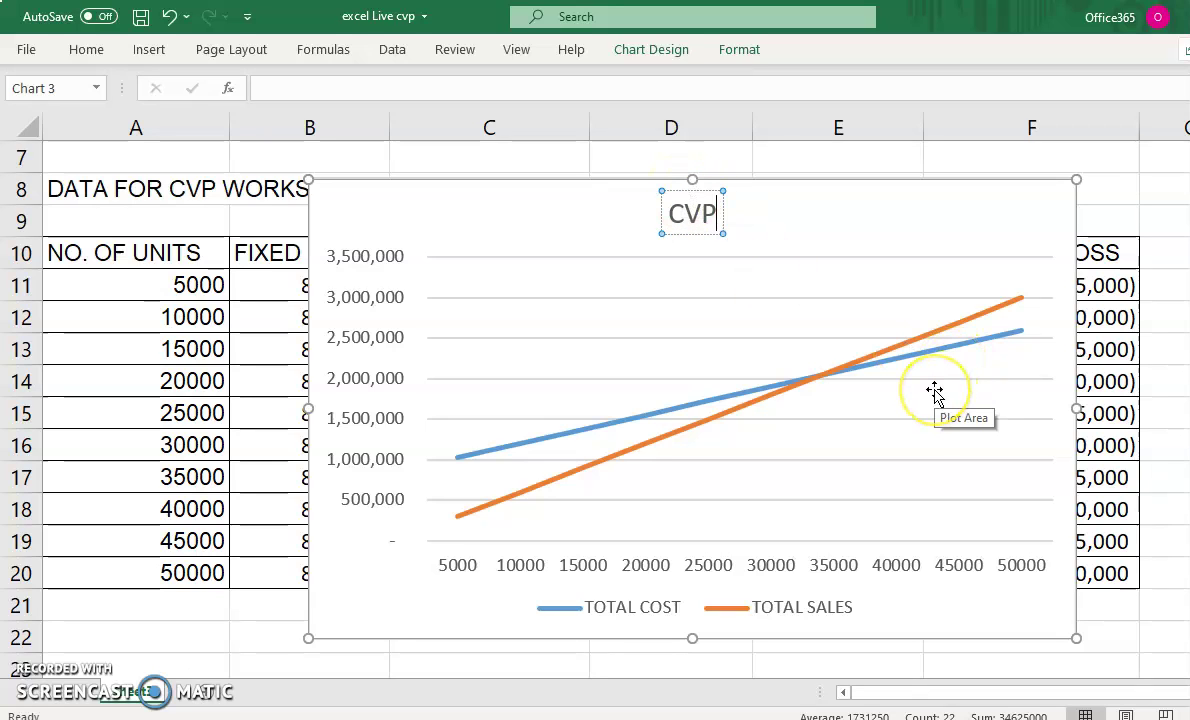
pyautogui.write(' Ana')
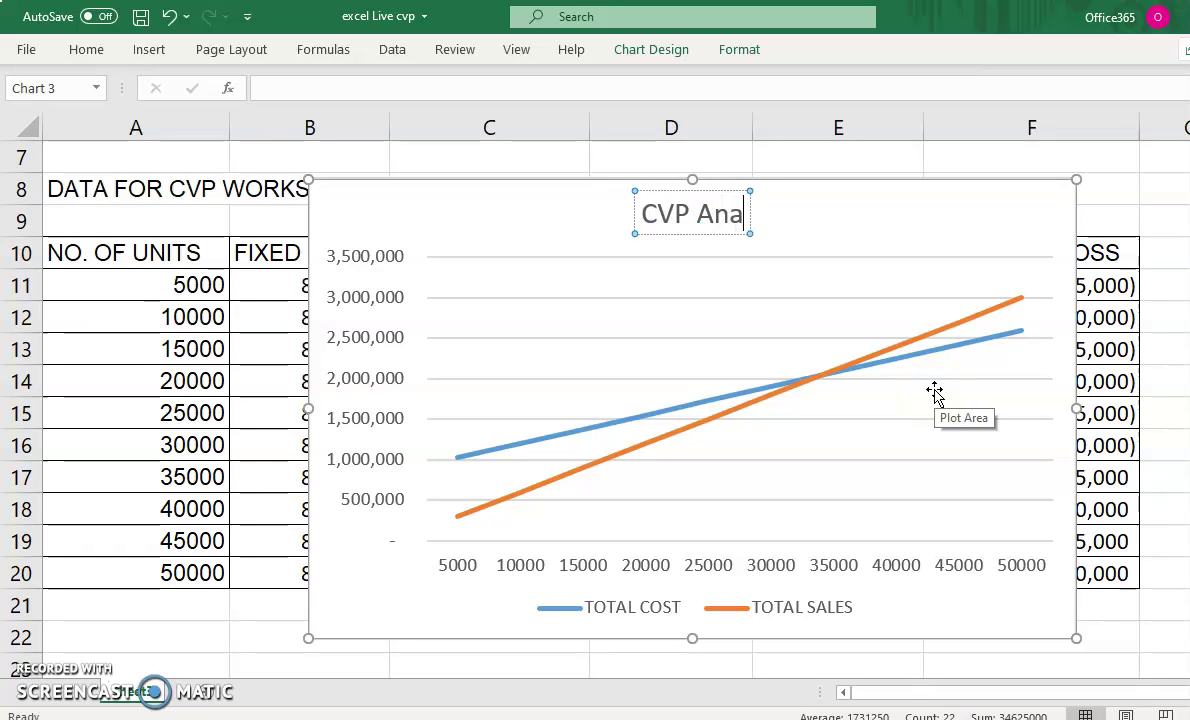
pyautogui.write('lysis')
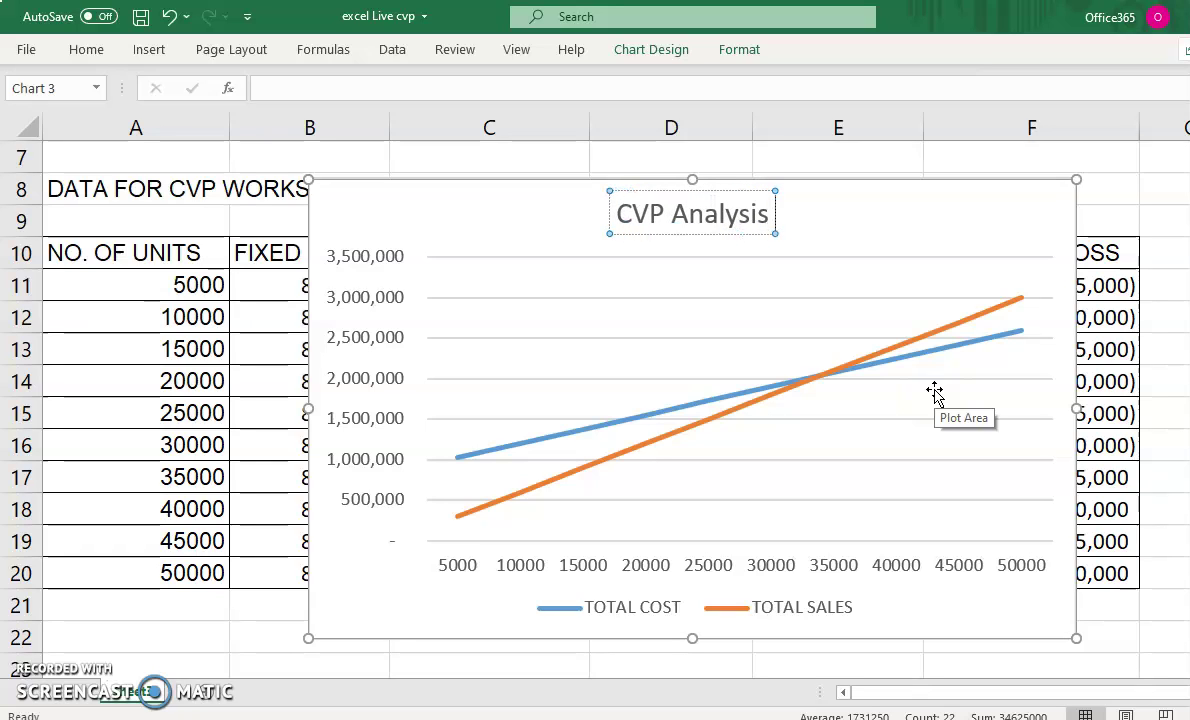
pyautogui.write(' prod')
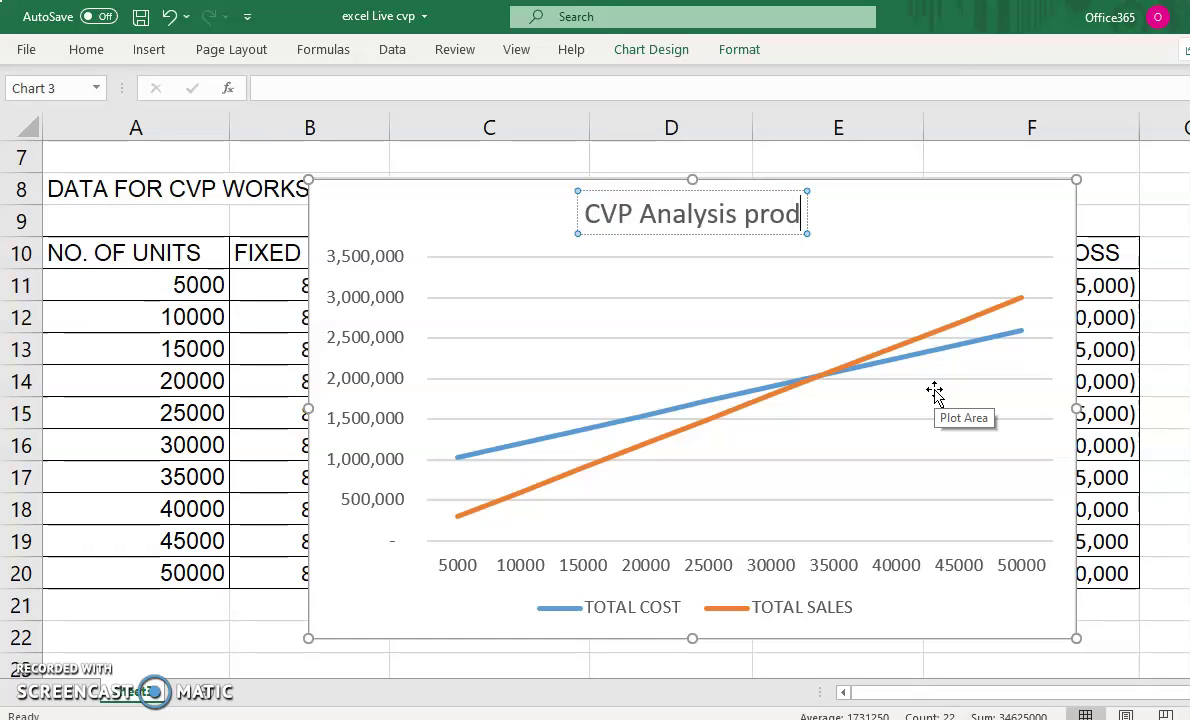
pyautogui.write('uct')
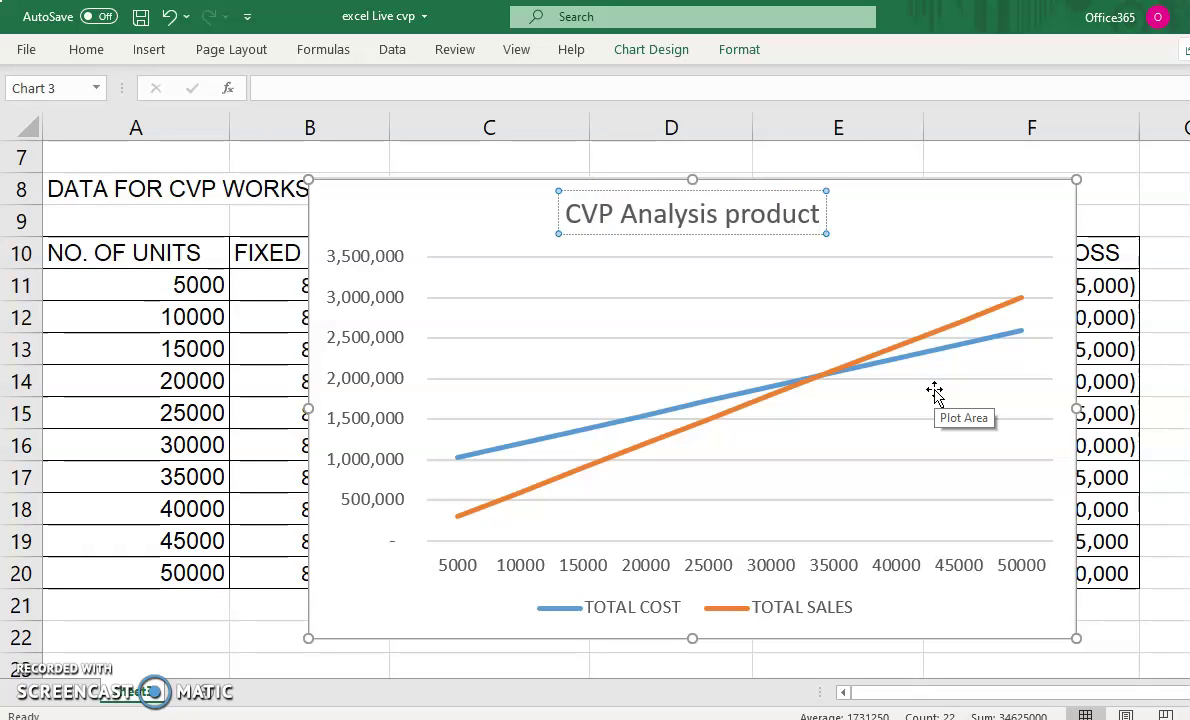
pyautogui.scroll(1, 1090, 150)
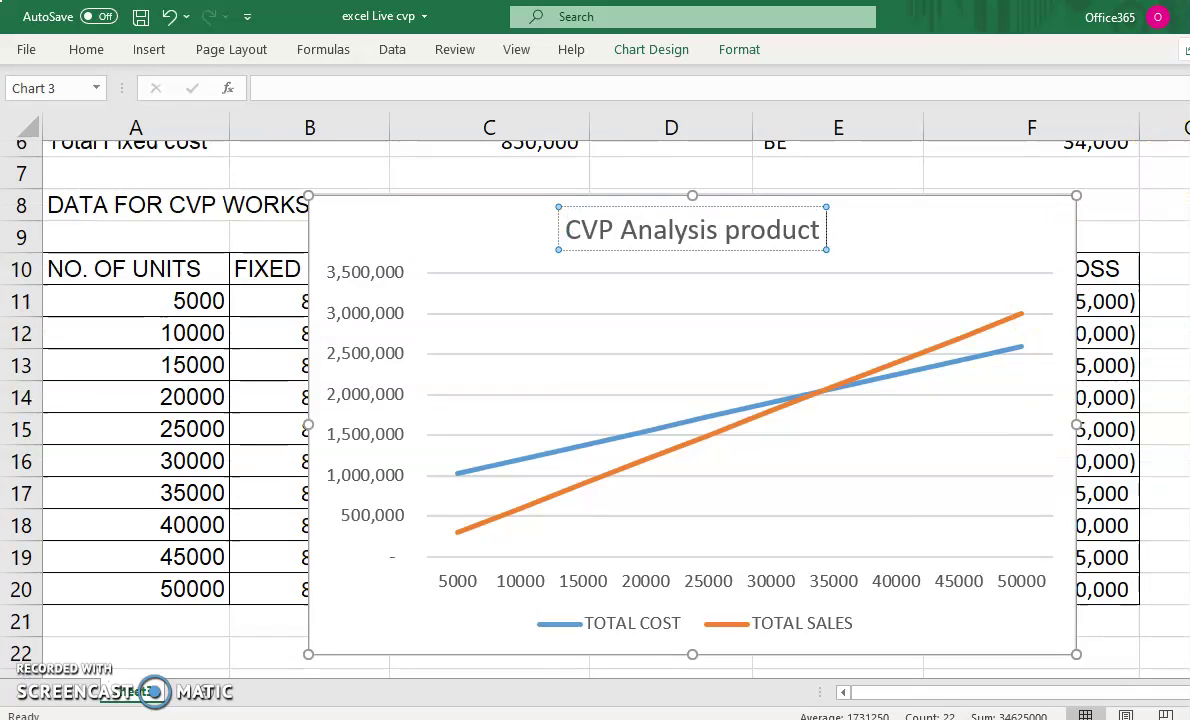
pyautogui.scroll(2, 1060, 242)
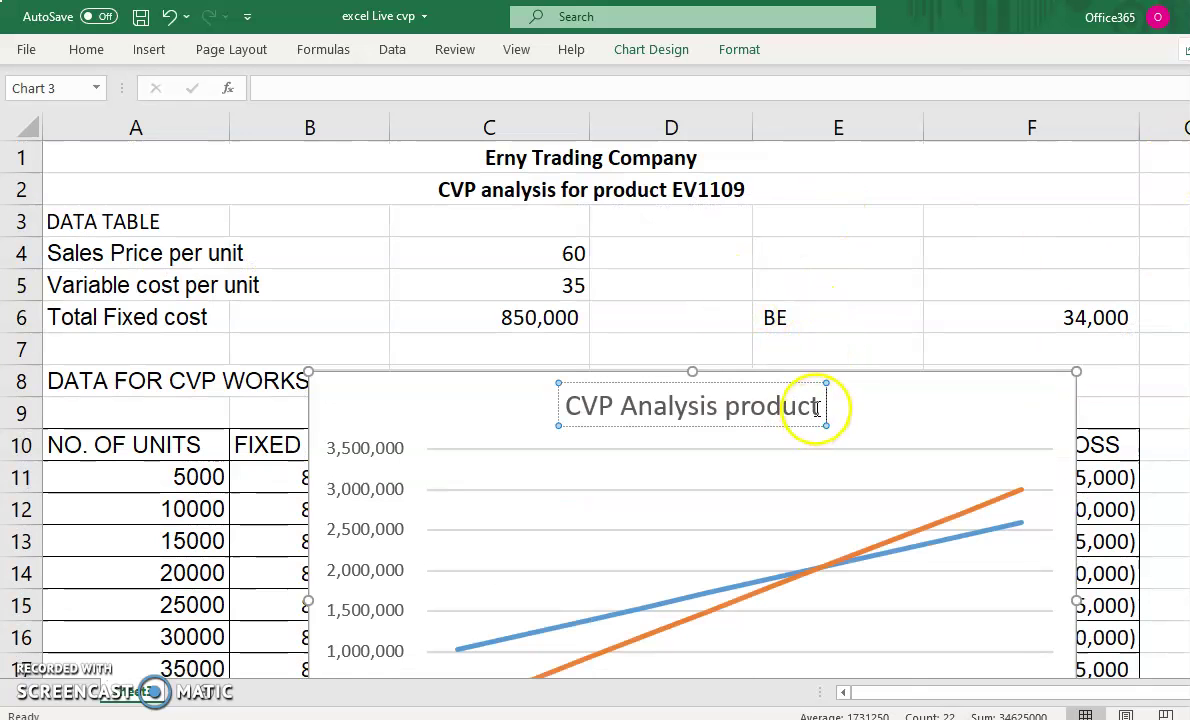
pyautogui.write('EV1109')
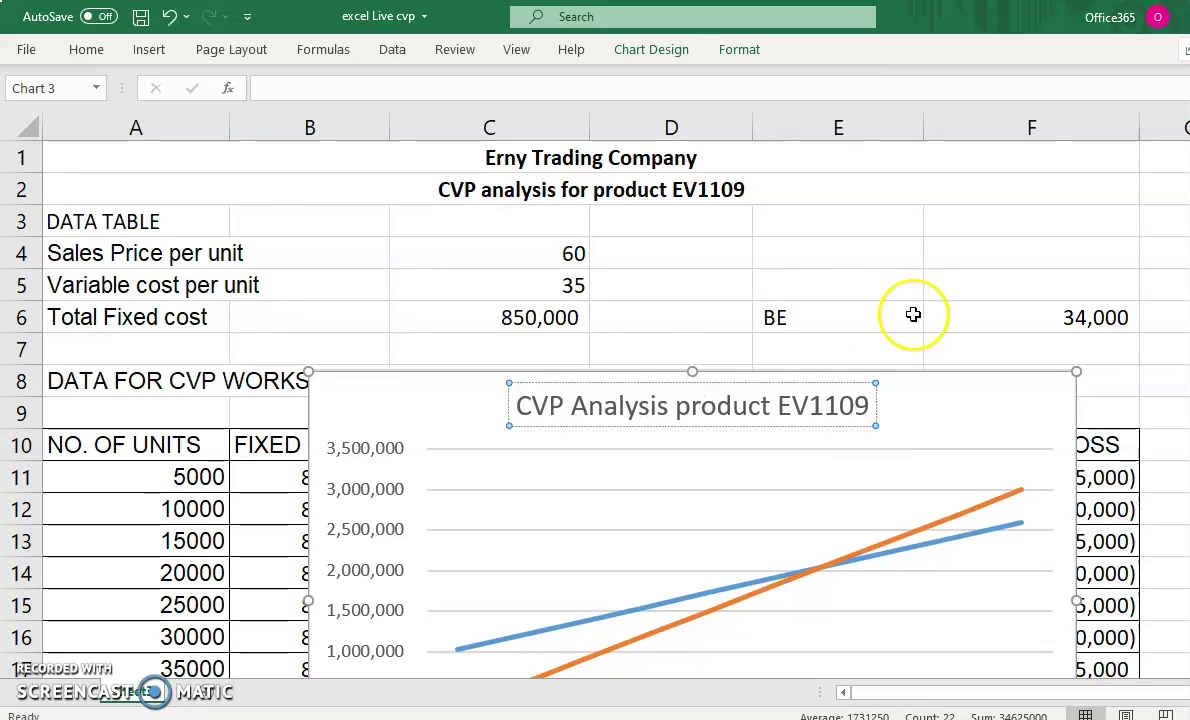
pyautogui.scroll(-2, 880, 385)
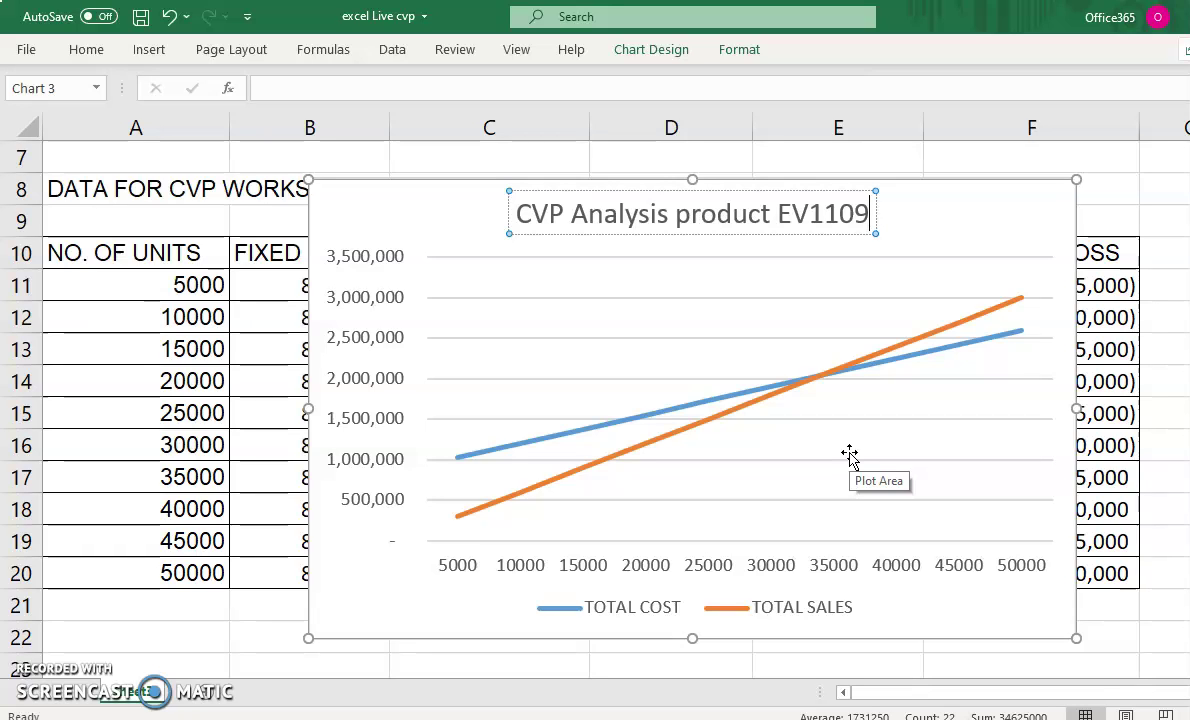
pyautogui.moveTo(849, 430)
pyautogui.mouseDown()
pyautogui.moveTo(850, 401)
pyautogui.moveTo(811, 427)
pyautogui.moveTo(802, 451)
pyautogui.mouseUp()
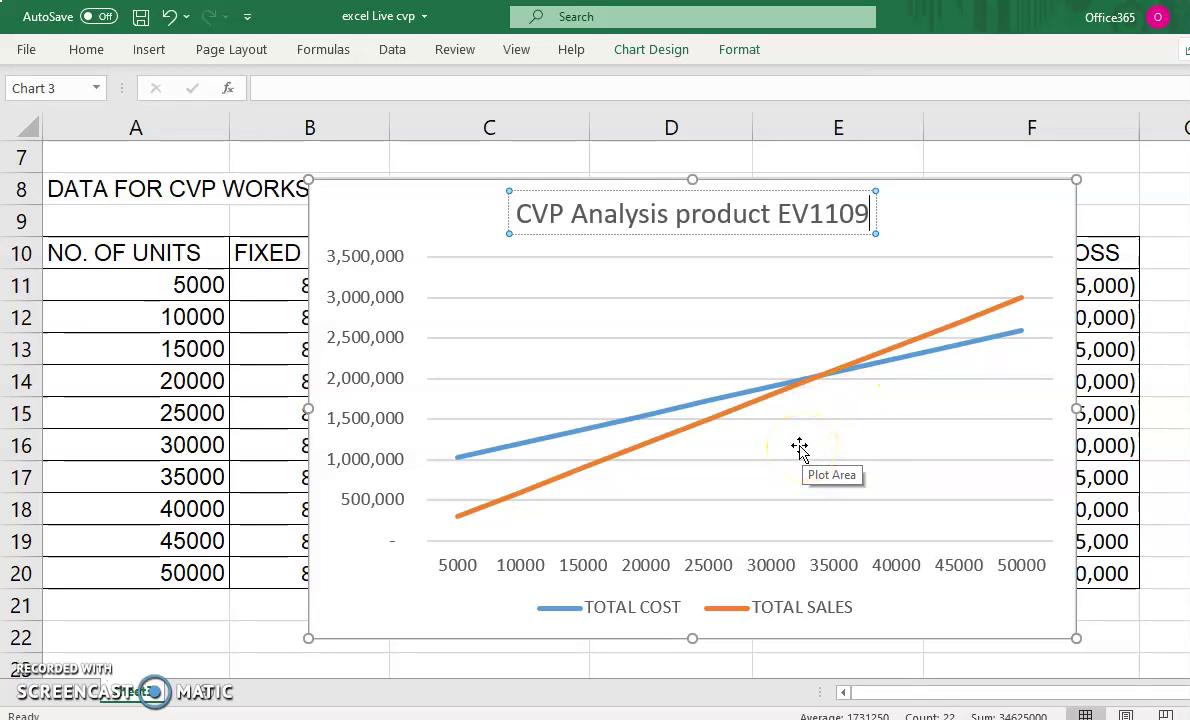